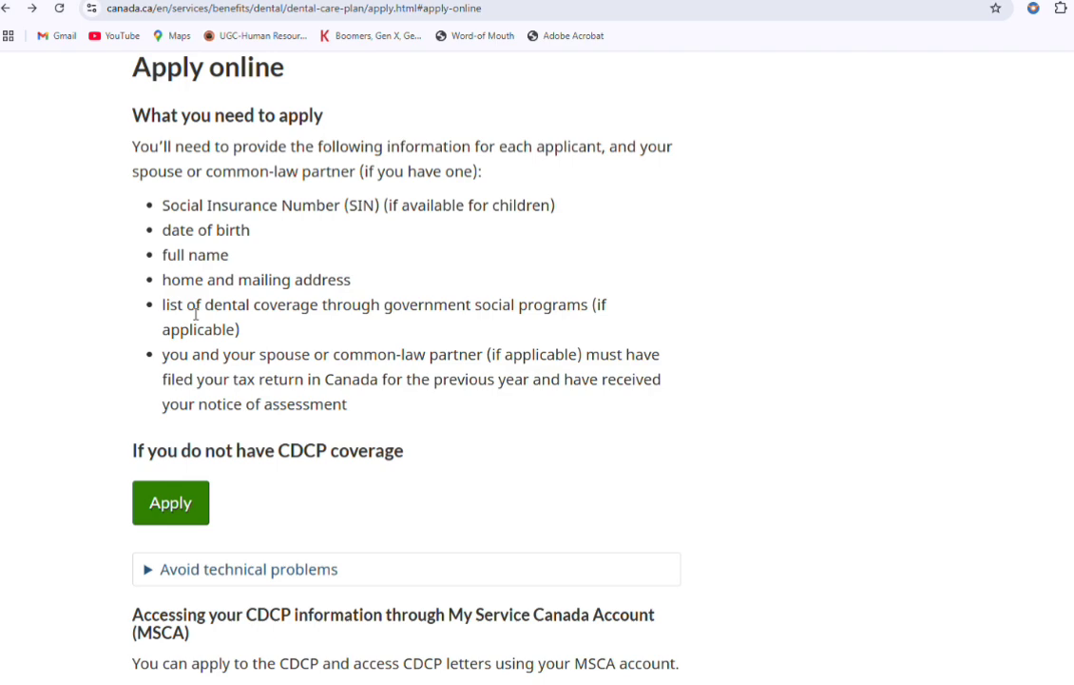
# - Start the online Canadian Dental Care Plan application and proceed past the terms and conditions with all three consents given
pyautogui.scroll(4, 196, 314)
pyautogui.scroll(-5, 190, 285)
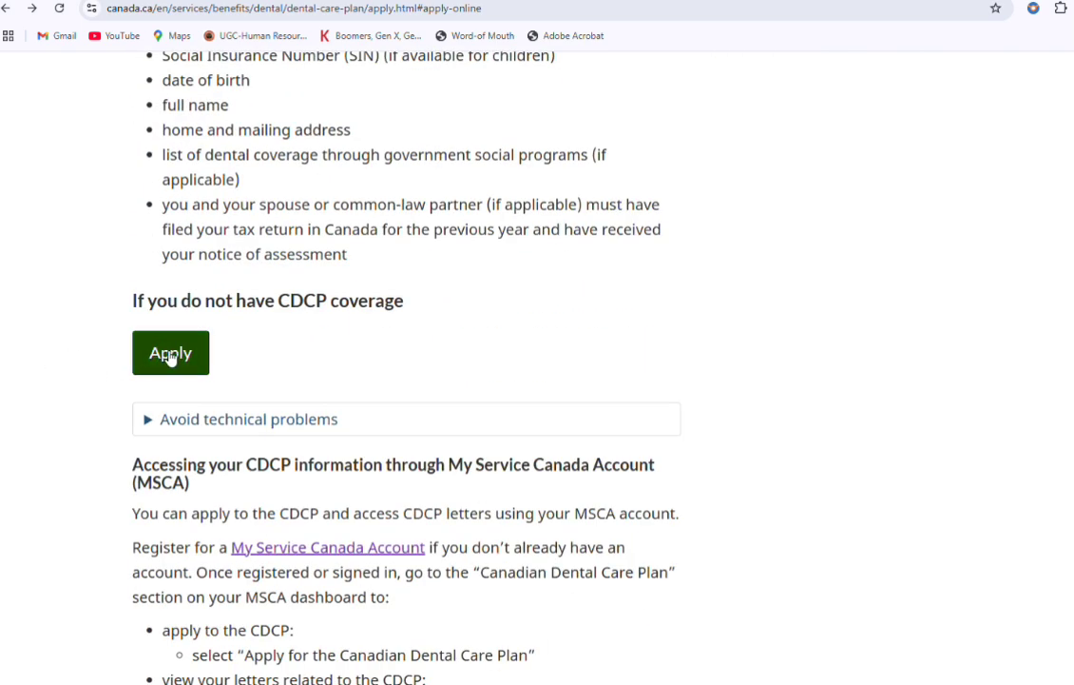
pyautogui.click(170, 355)
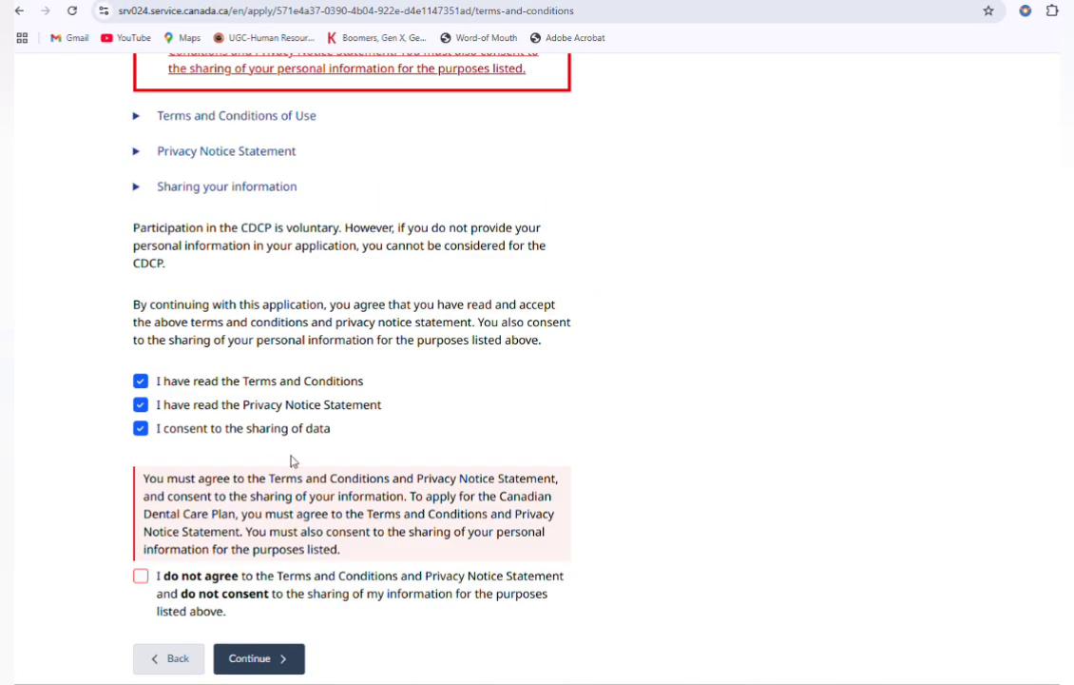
pyautogui.click(263, 665)
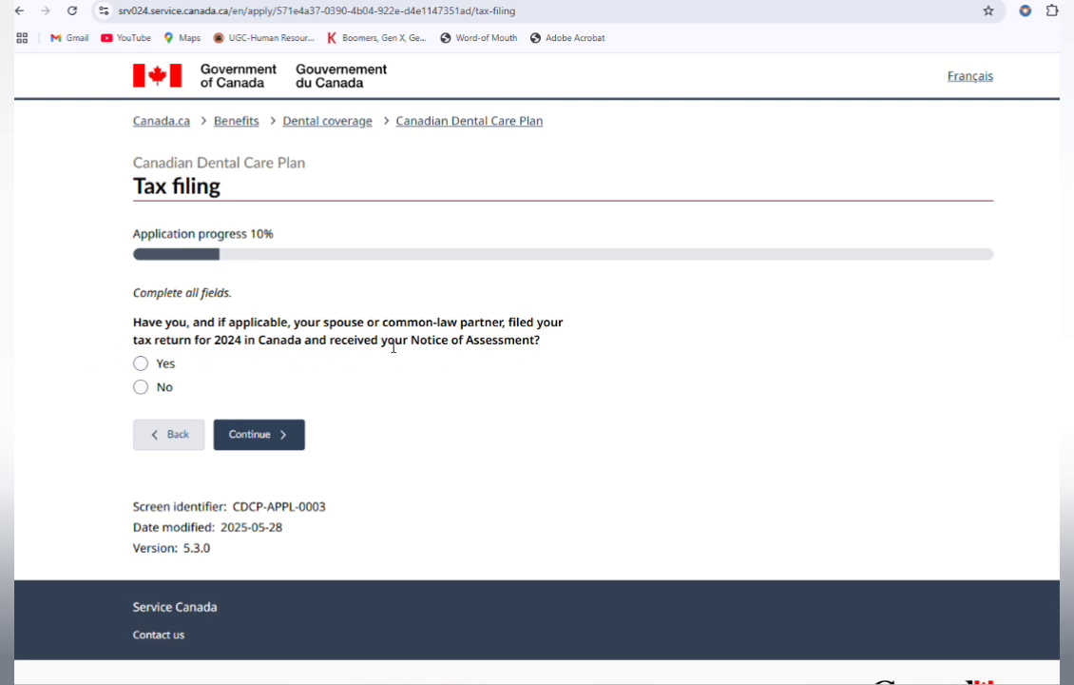
# - Answer Yes to the 2024 tax filing question and choose to apply for myself and my child(ren)
pyautogui.click(141, 365)
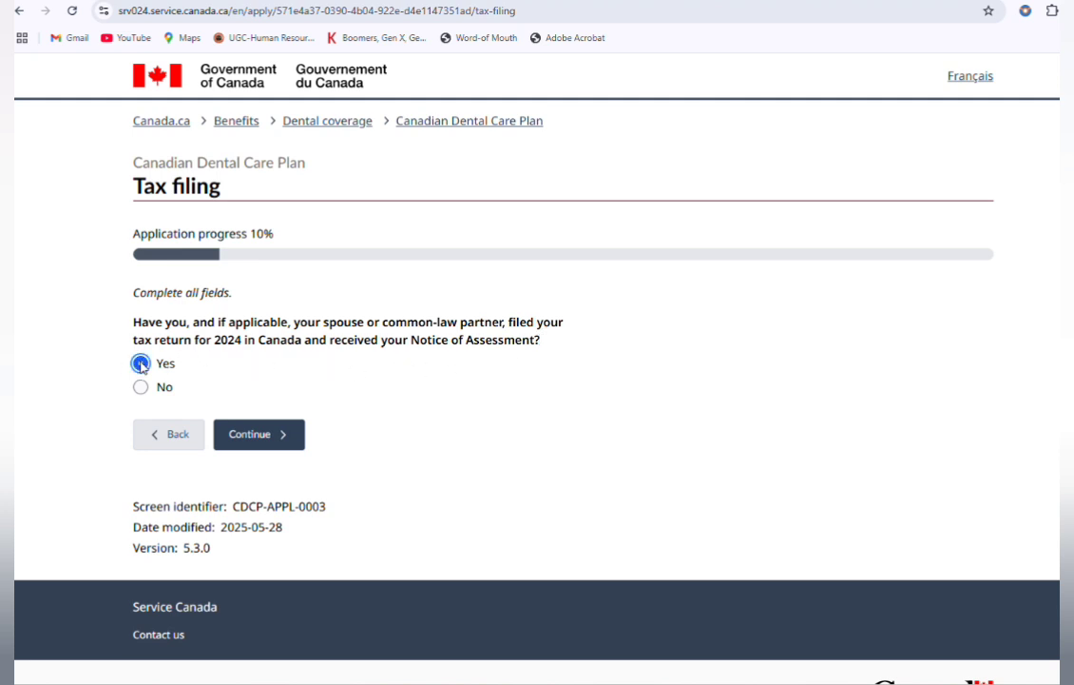
pyautogui.click(270, 453)
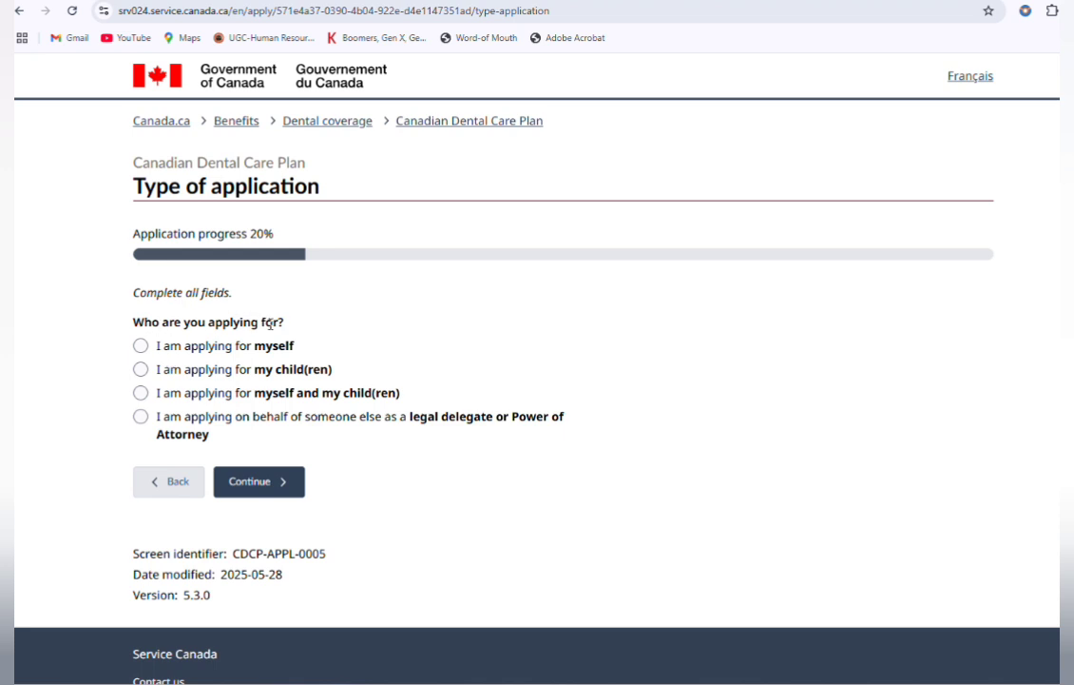
pyautogui.click(141, 348)
pyautogui.click(141, 371)
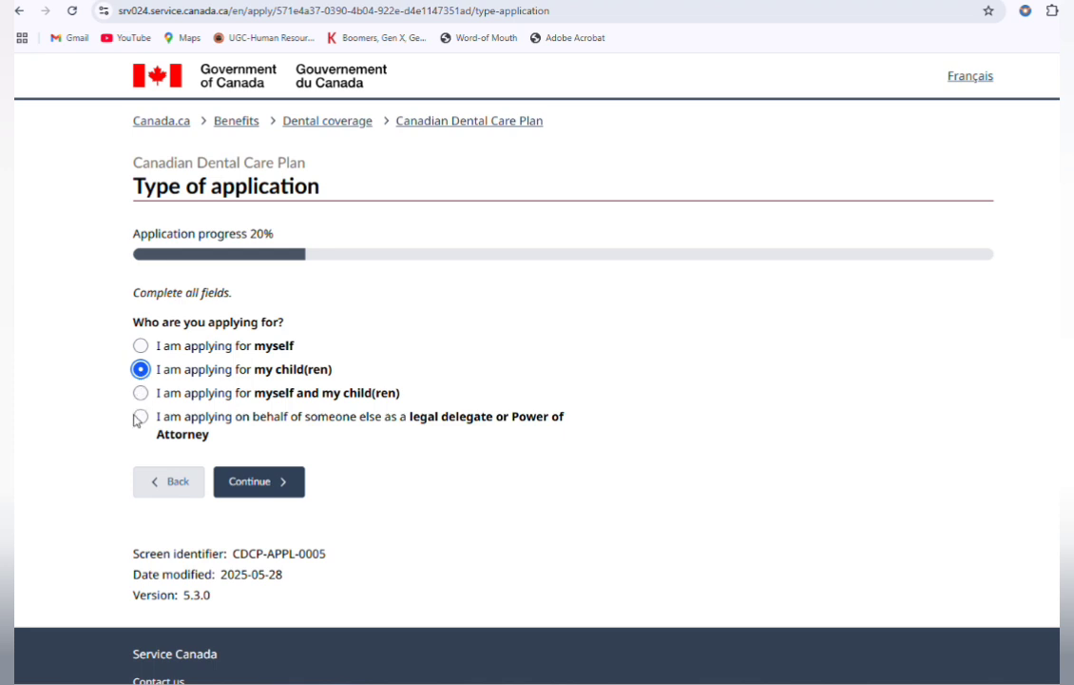
pyautogui.click(140, 393)
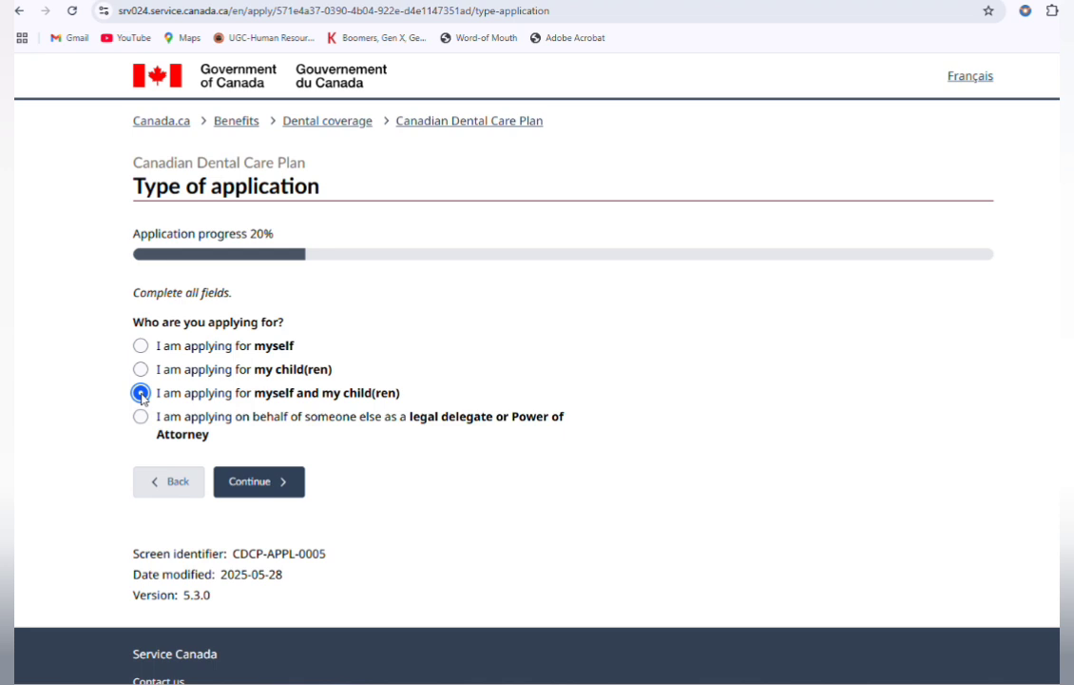
pyautogui.click(251, 484)
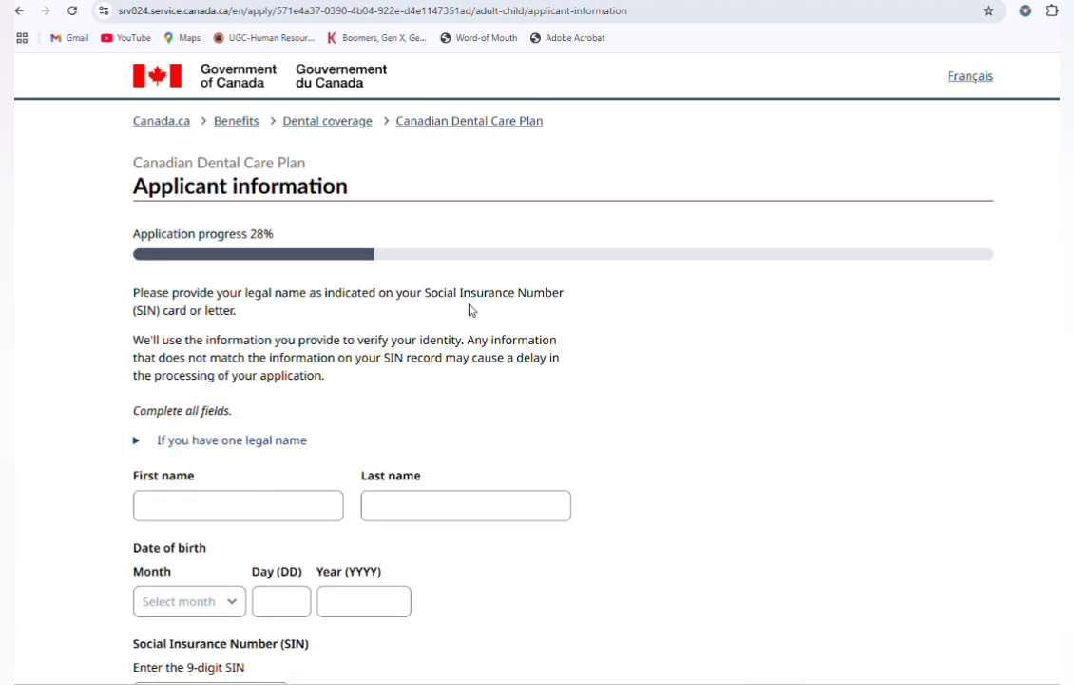
# - Set the applicant's marital status to Married and review the spouse or common-law partner fields
pyautogui.scroll(-2, 115, 375)
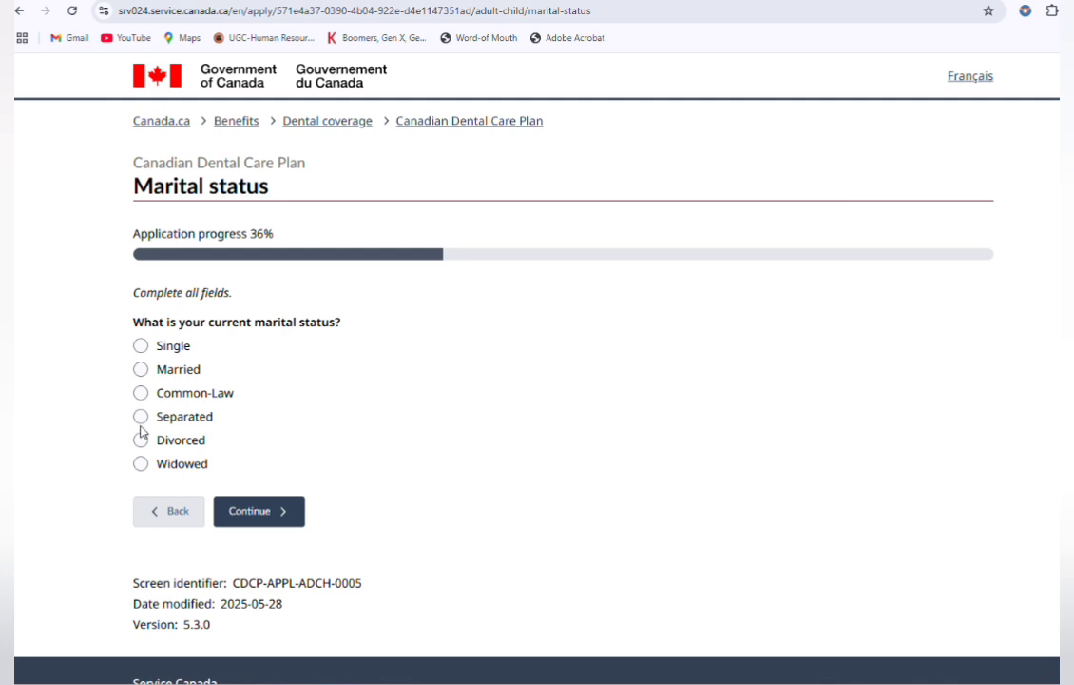
pyautogui.click(143, 371)
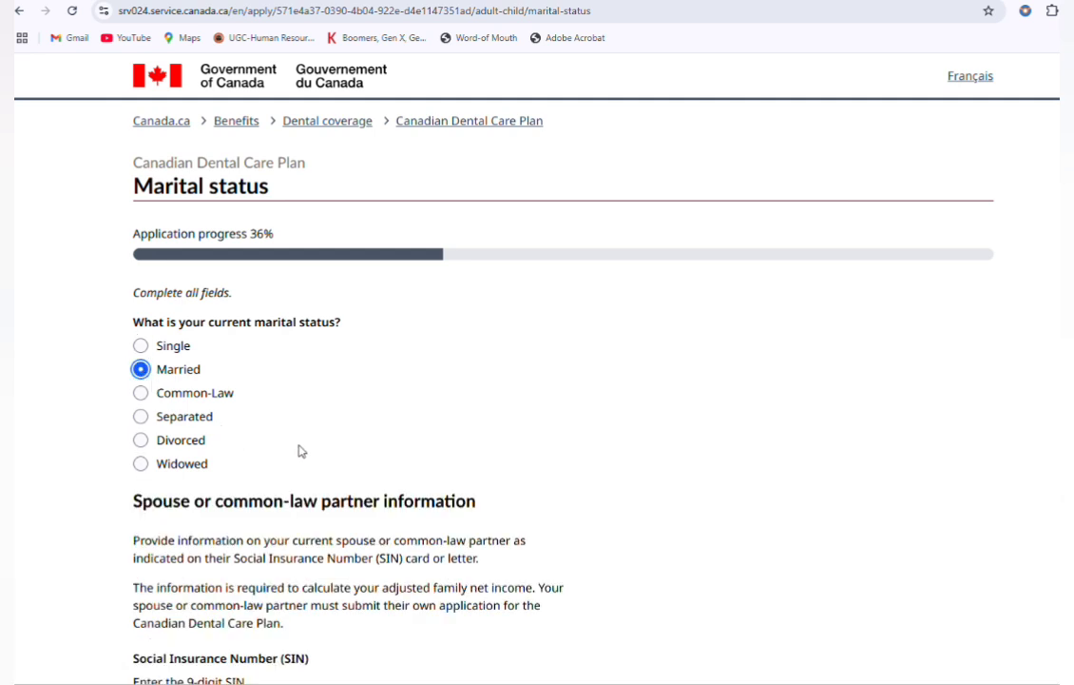
pyautogui.scroll(-2, 299, 449)
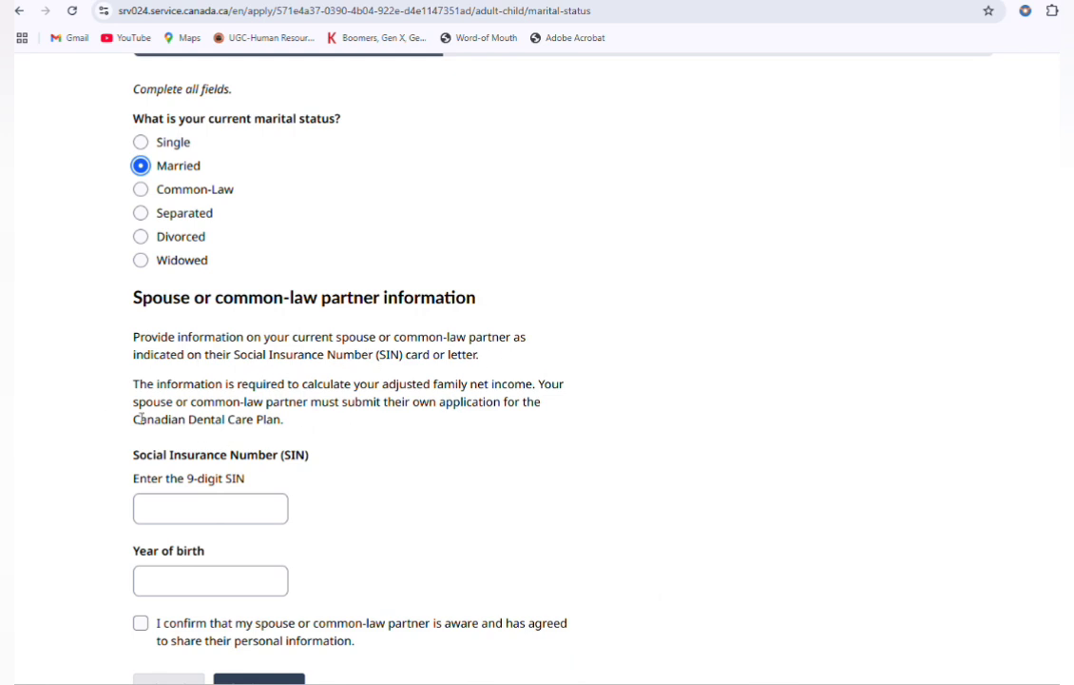
pyautogui.scroll(-2, 276, 444)
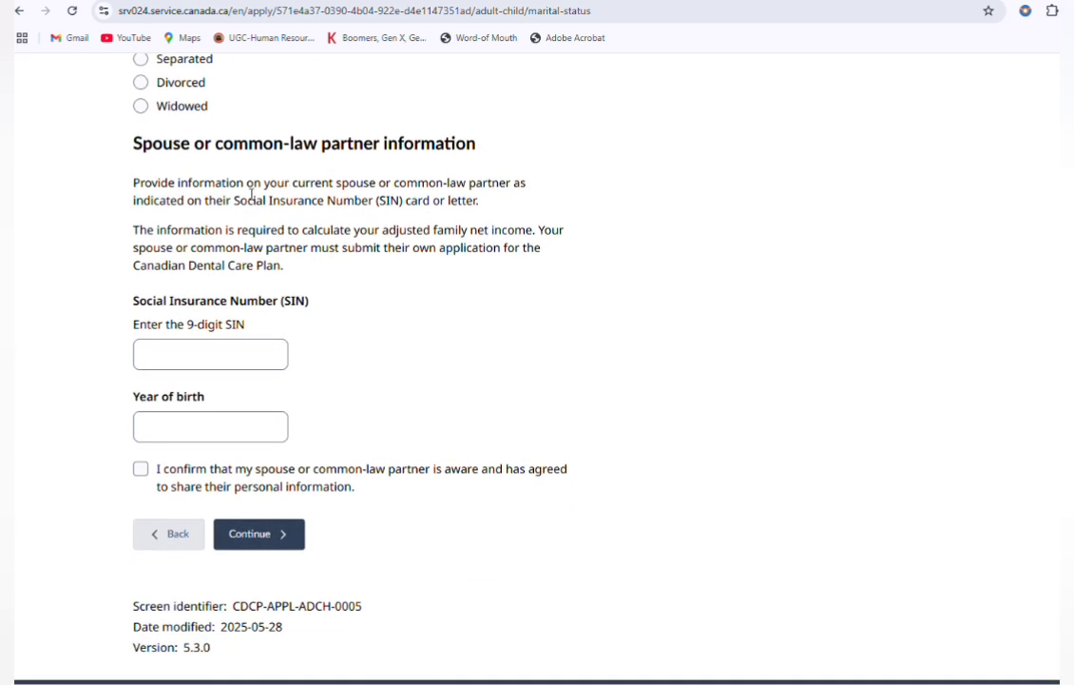
pyautogui.scroll(2, 251, 194)
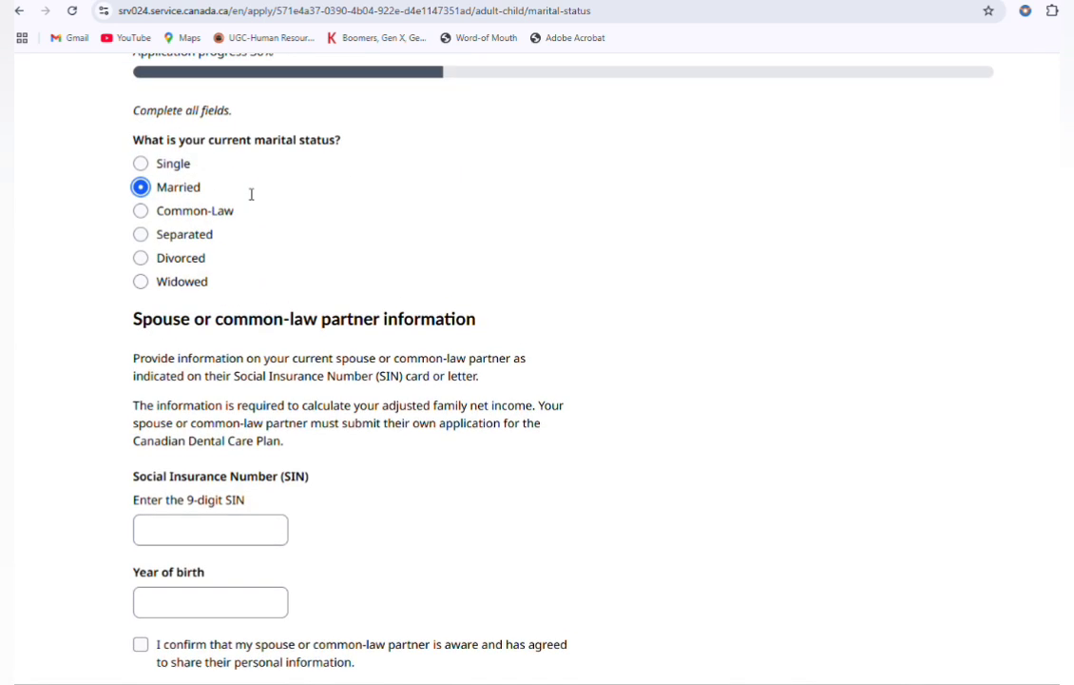
# - Try the Single, Common-Law, Divorced and Separated marital statuses to compare the required fields, and return to Married
pyautogui.click(141, 163)
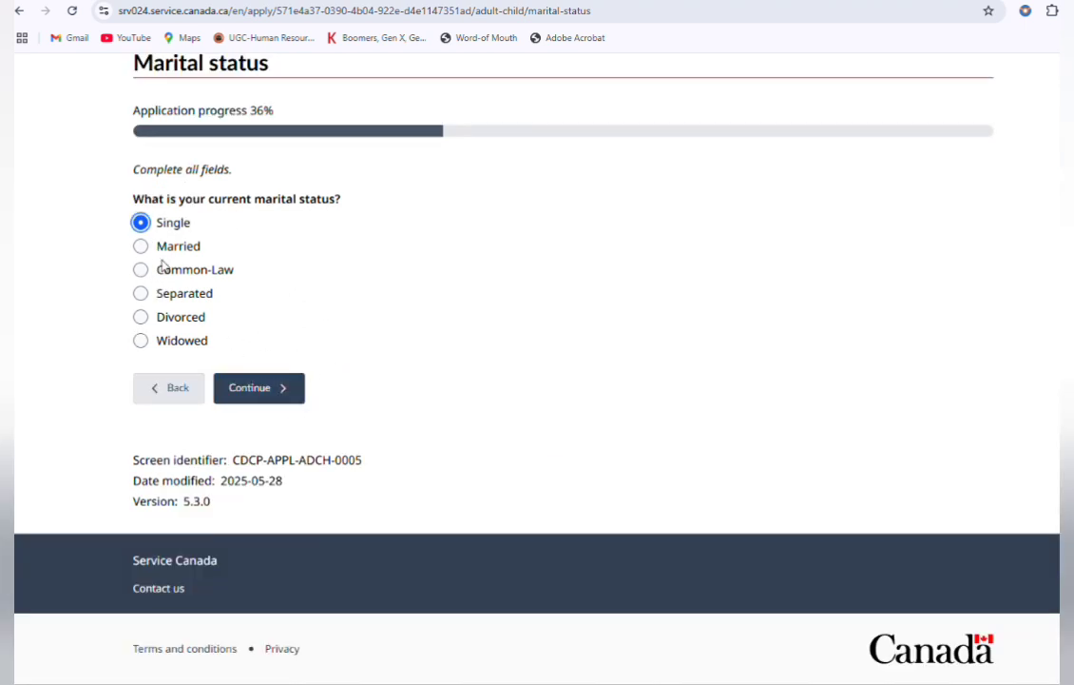
pyautogui.click(133, 249)
pyautogui.click(140, 246)
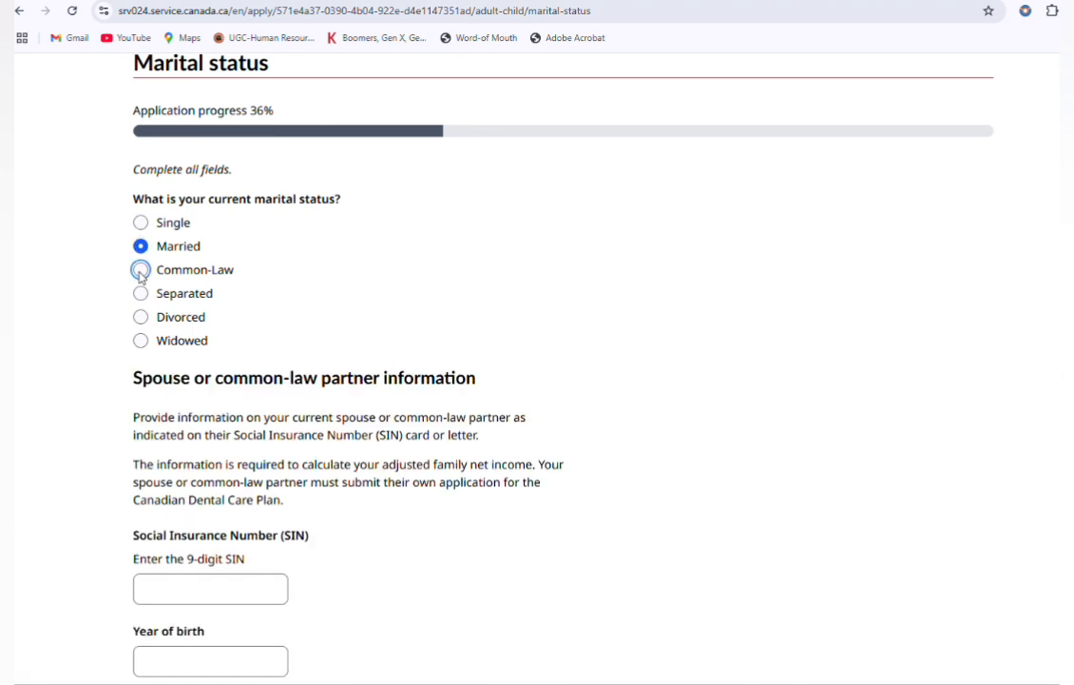
pyautogui.click(140, 271)
pyautogui.click(140, 319)
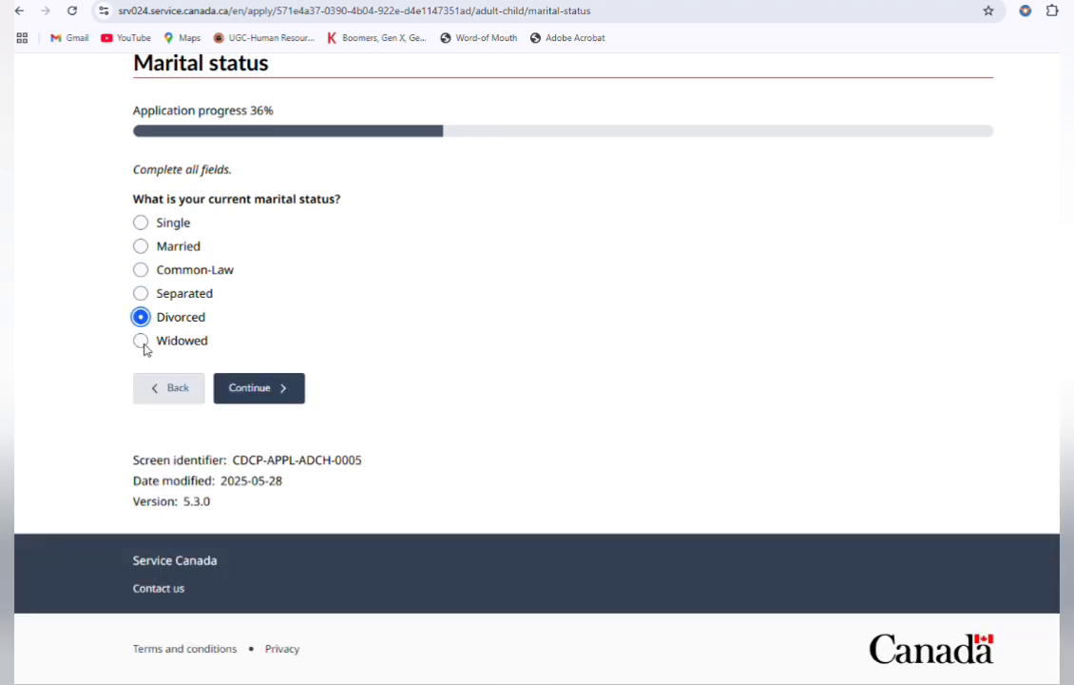
pyautogui.click(141, 294)
pyautogui.click(140, 270)
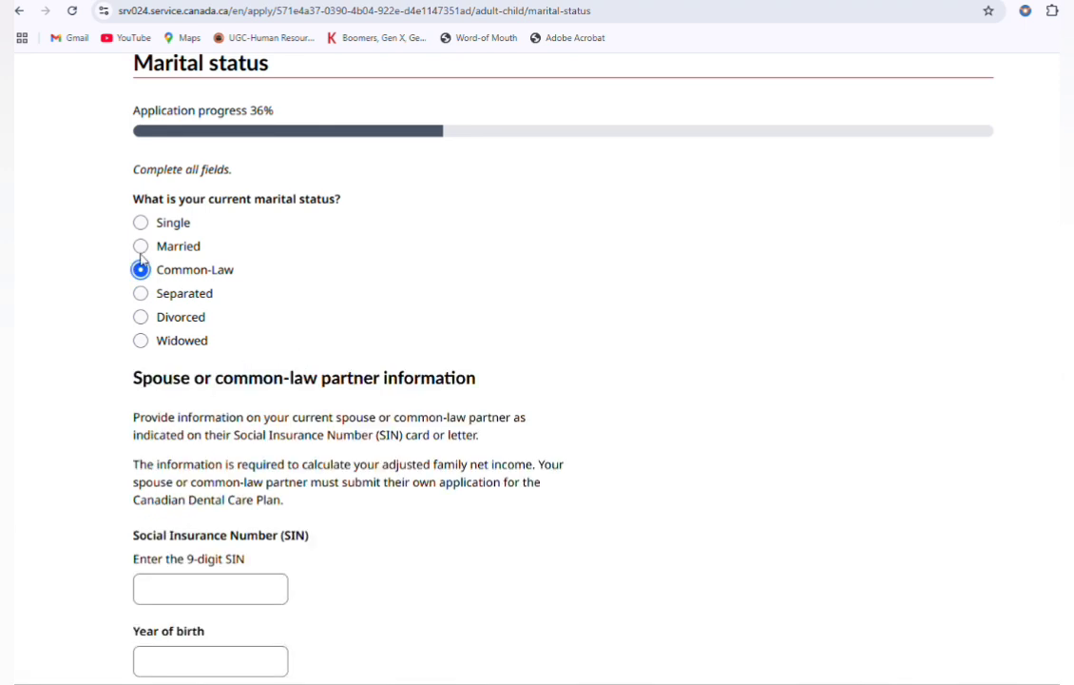
pyautogui.click(141, 247)
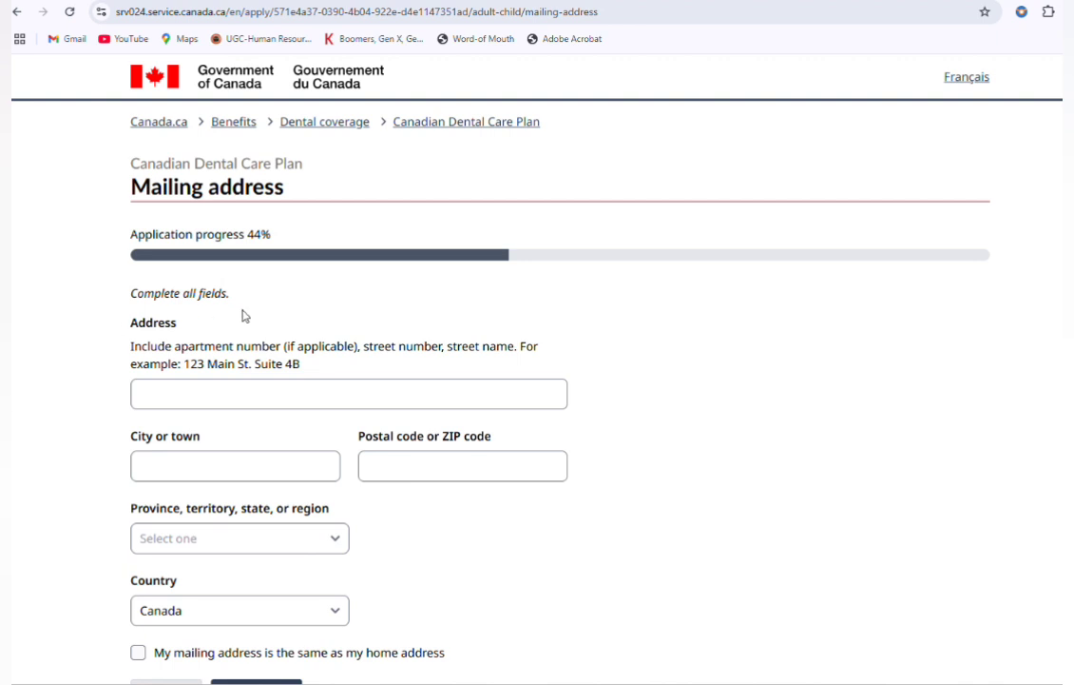
# - Examine the mailing address form and the optional phone number fields without filling them in
pyautogui.scroll(-3, 149, 438)
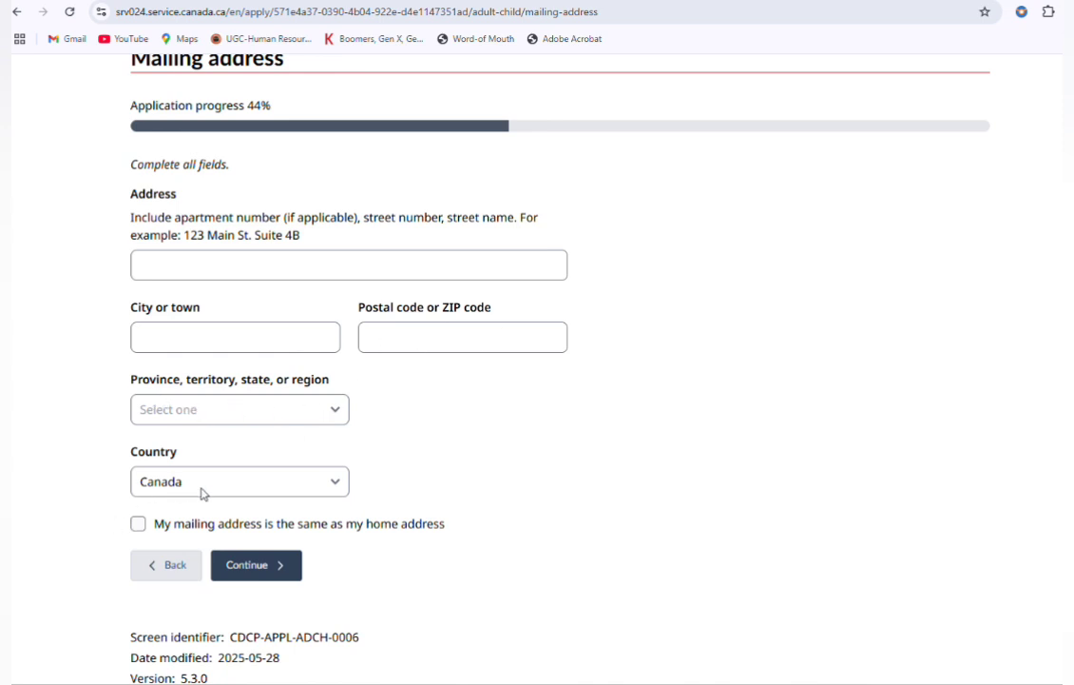
pyautogui.click(201, 269)
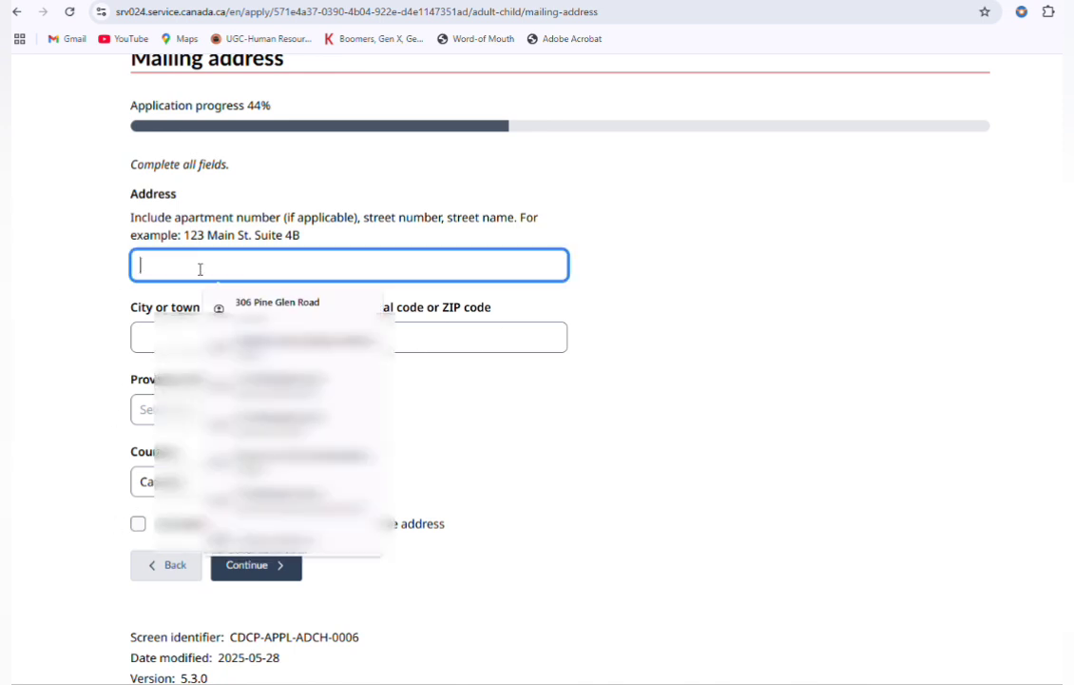
pyautogui.click(443, 234)
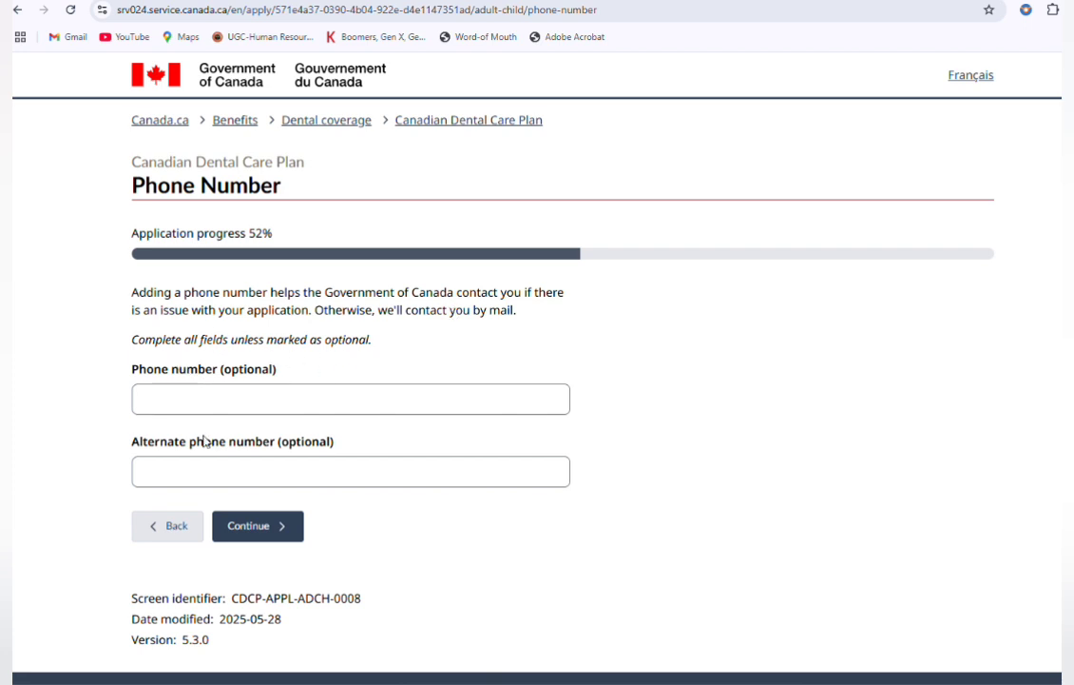
pyautogui.click(183, 405)
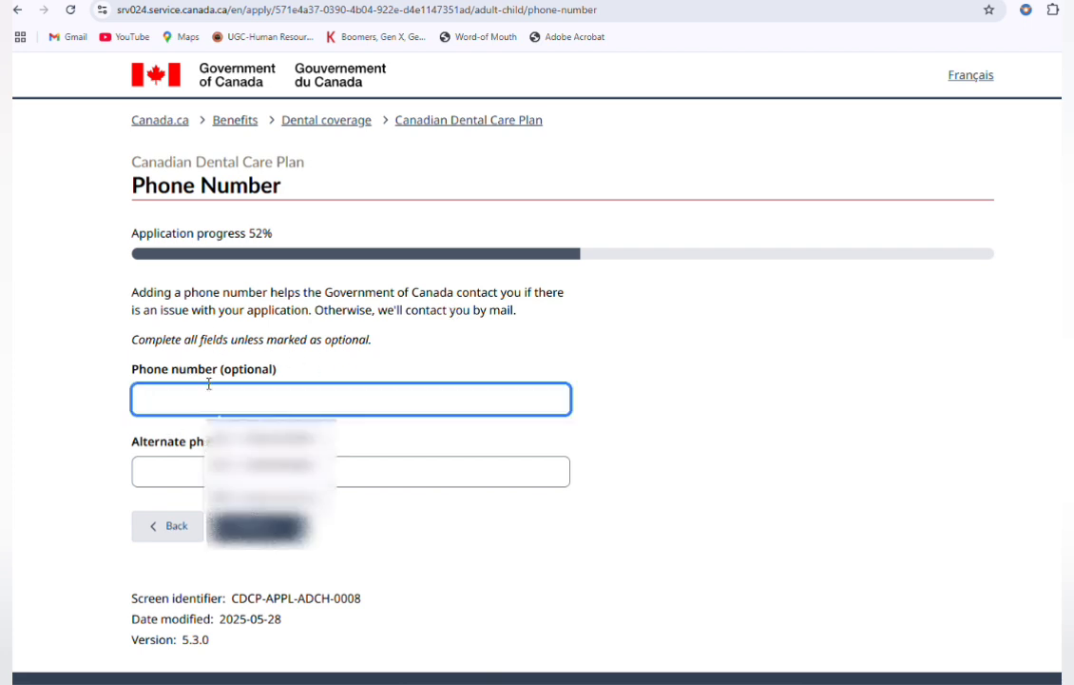
pyautogui.click(481, 334)
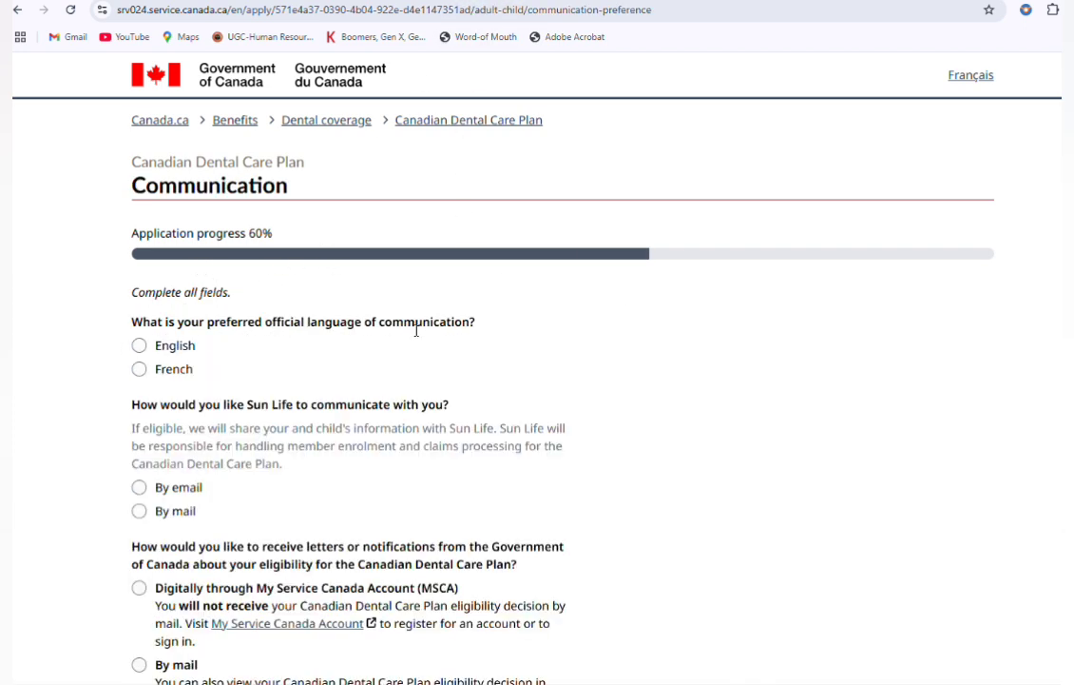
# - Set the communication language to English, Sun Life contact to email and eligibility letters to mail, and continue
pyautogui.click(139, 345)
pyautogui.scroll(-2, 276, 418)
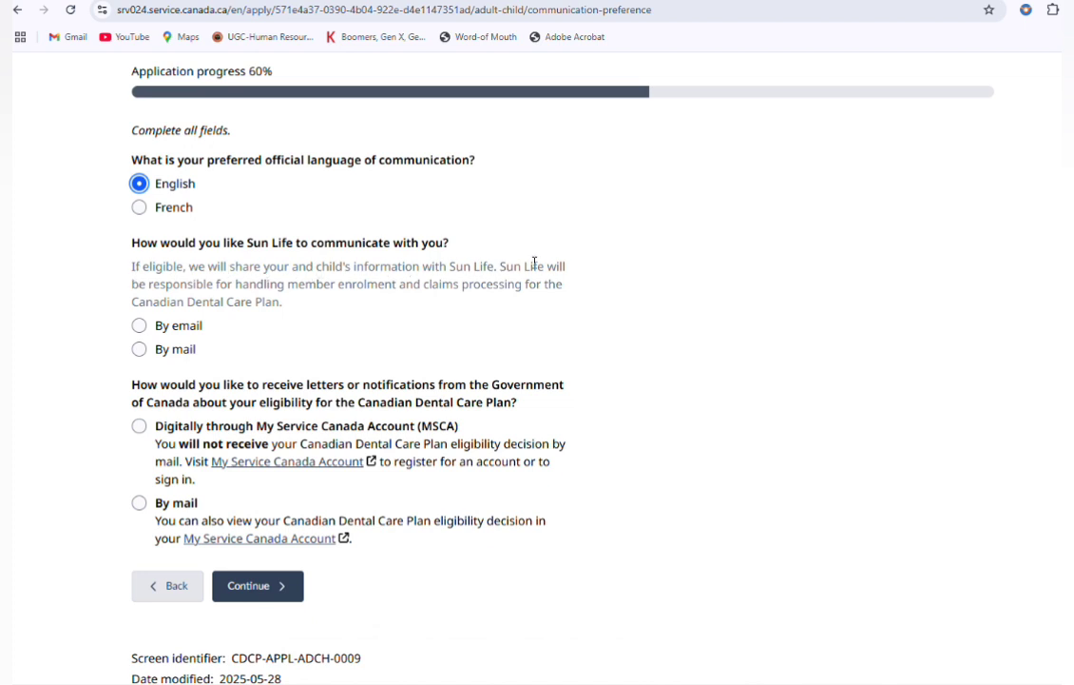
pyautogui.click(139, 325)
pyautogui.scroll(-2, 290, 340)
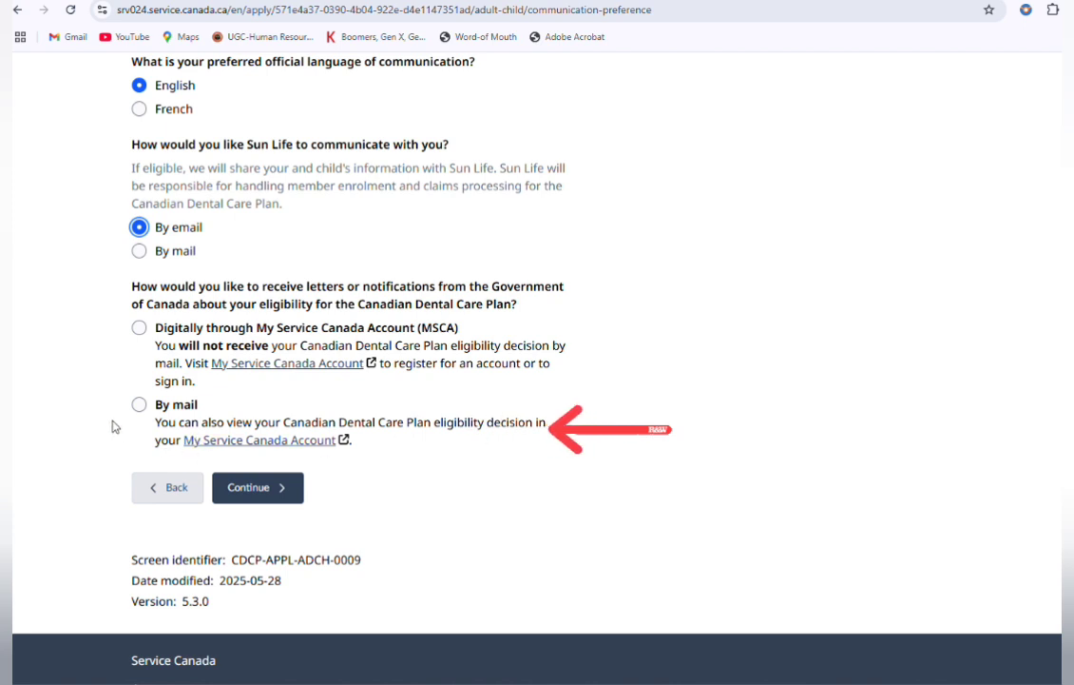
pyautogui.click(138, 405)
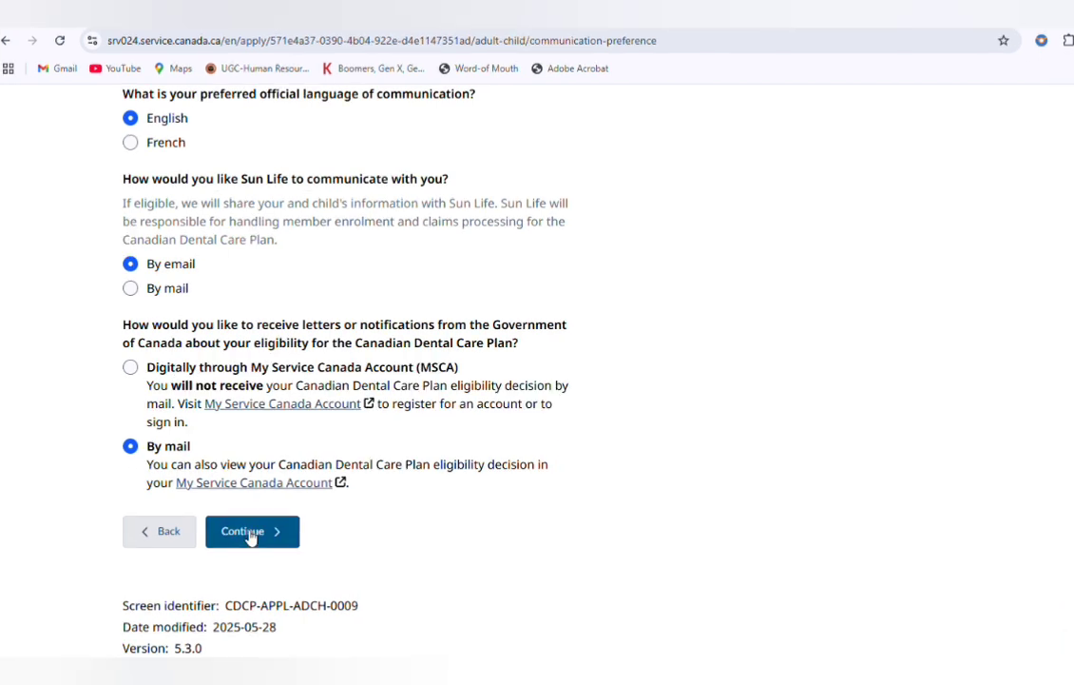
pyautogui.click(250, 534)
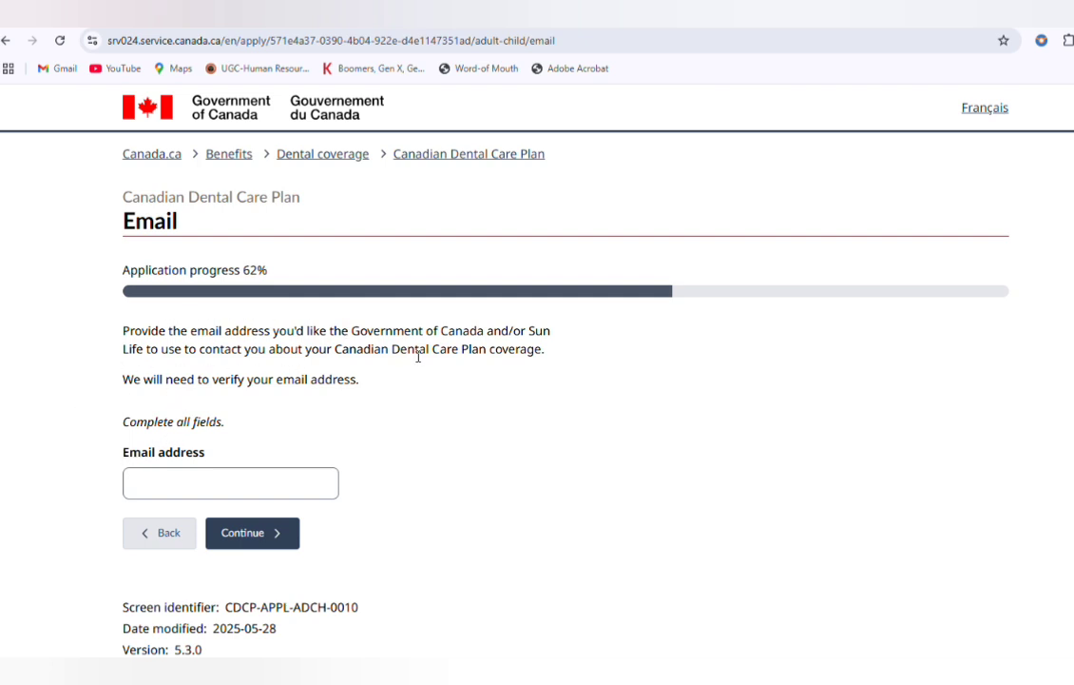
# - Fill in the contact's email address, submit it, and enter the verification code
pyautogui.click(165, 481)
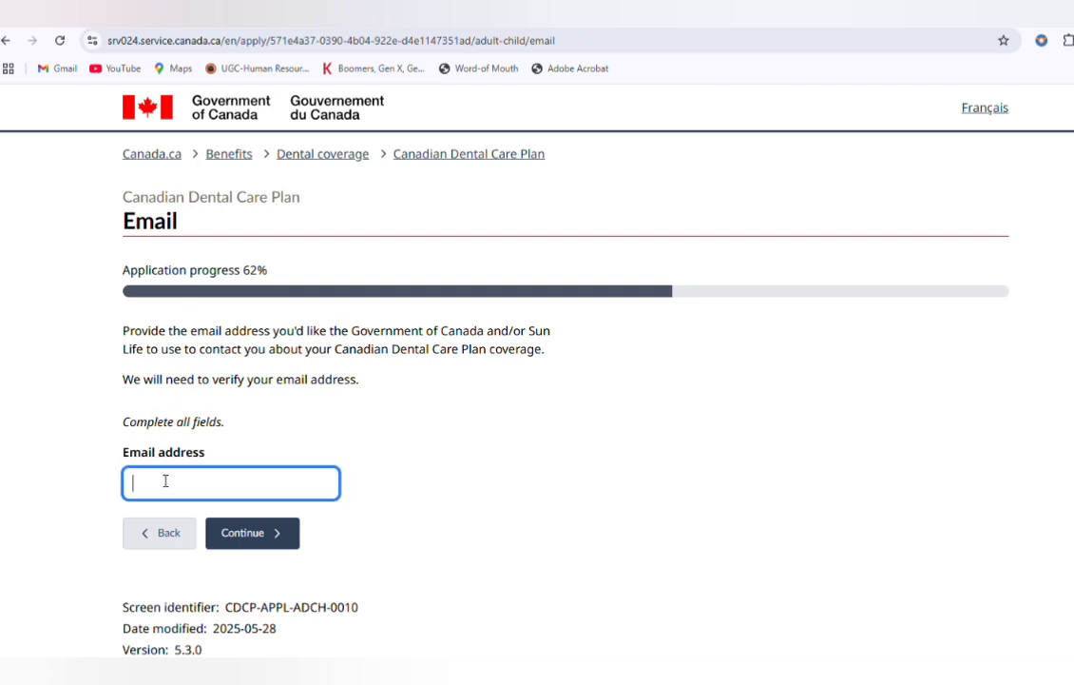
pyautogui.click(165, 482)
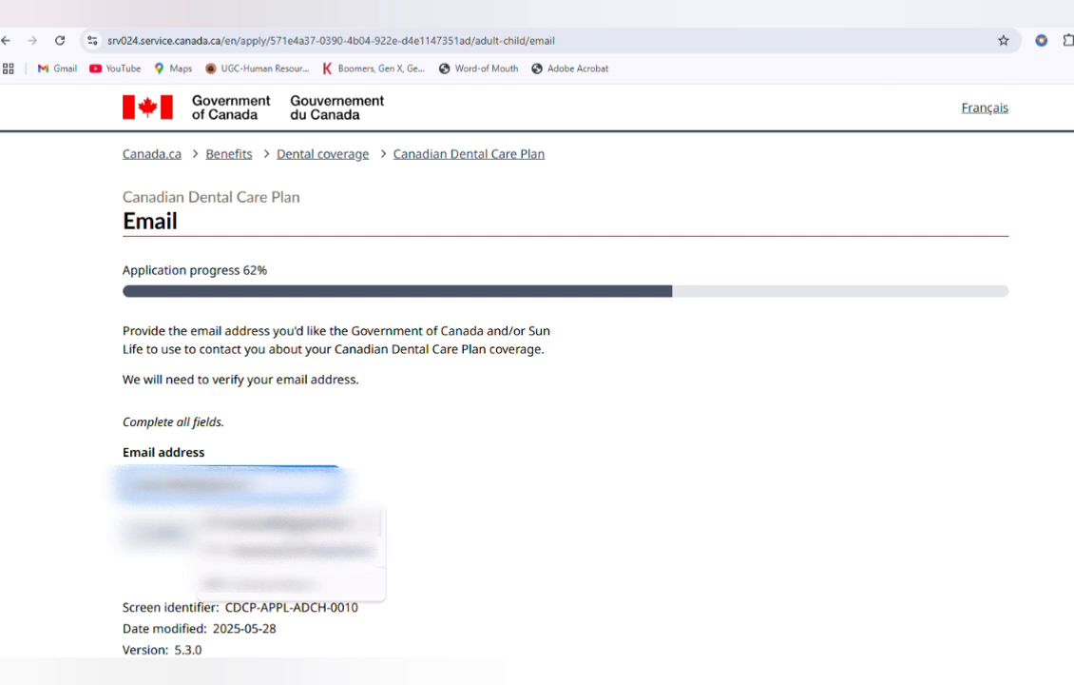
pyautogui.click(275, 523)
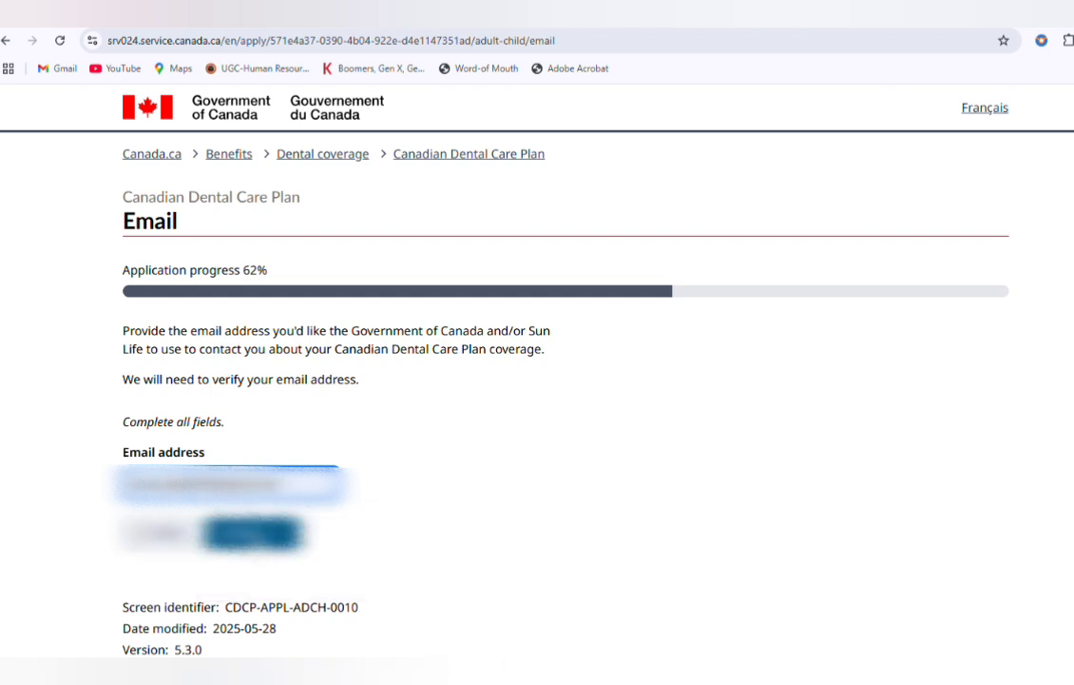
pyautogui.click(253, 534)
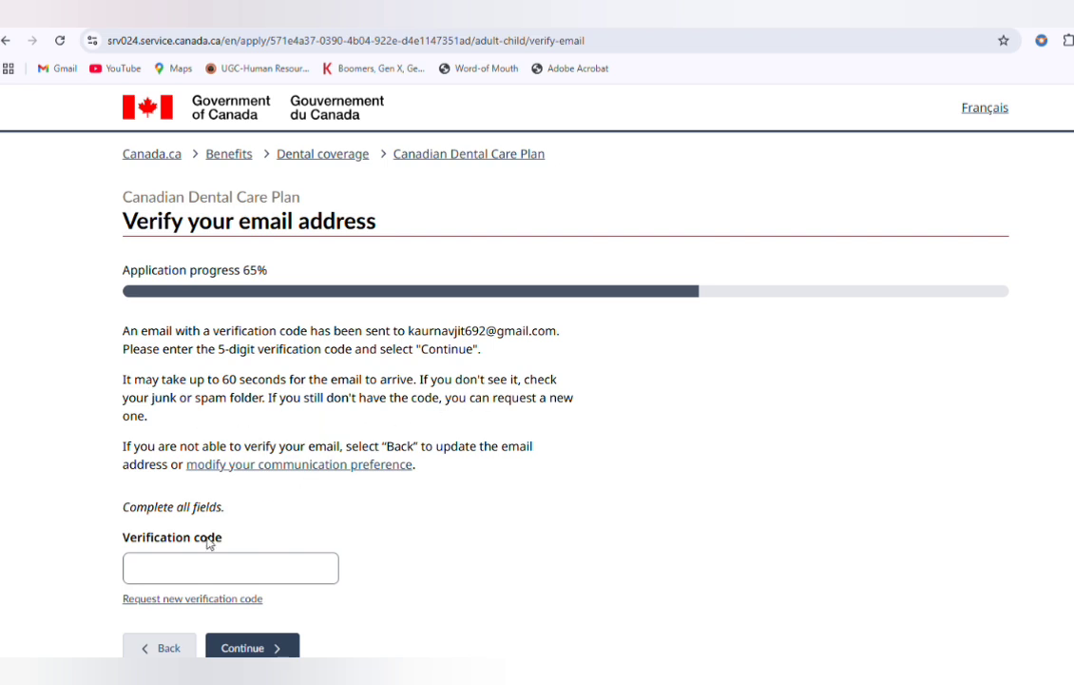
pyautogui.click(157, 571)
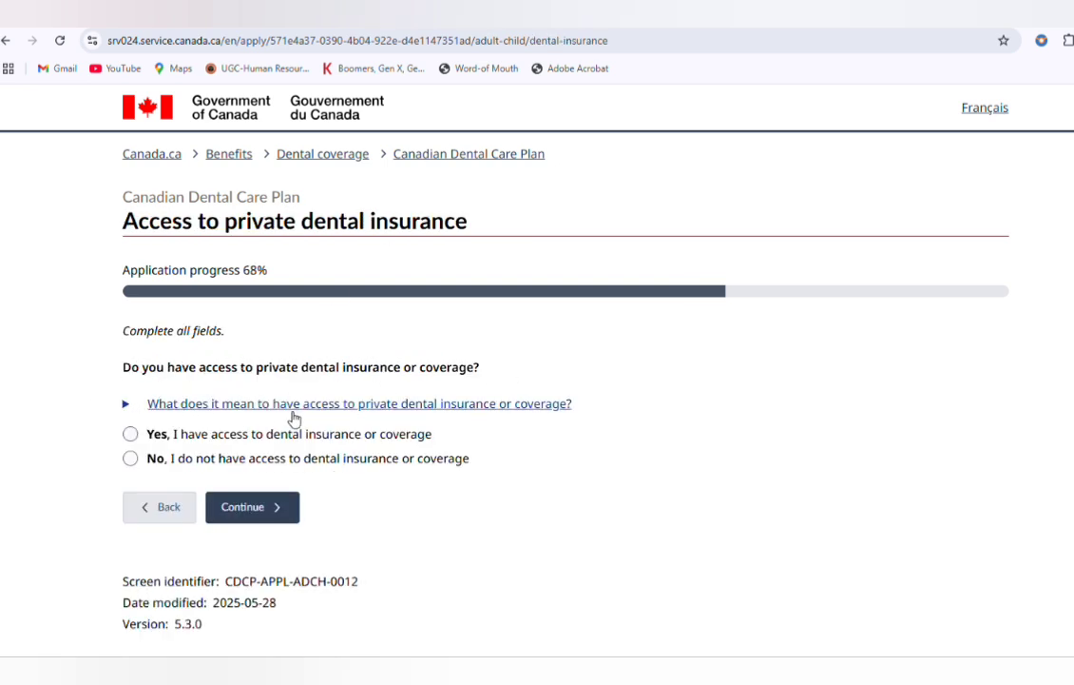
# - Answer No to having private dental insurance and No to having other government dental benefits
pyautogui.click(130, 459)
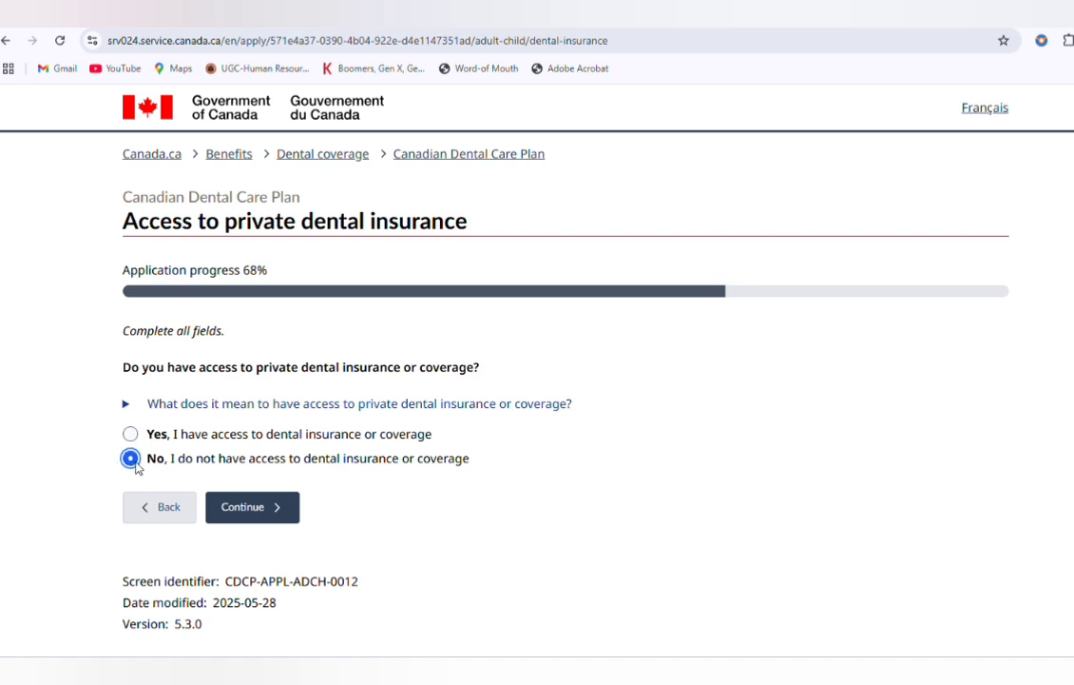
pyautogui.click(253, 514)
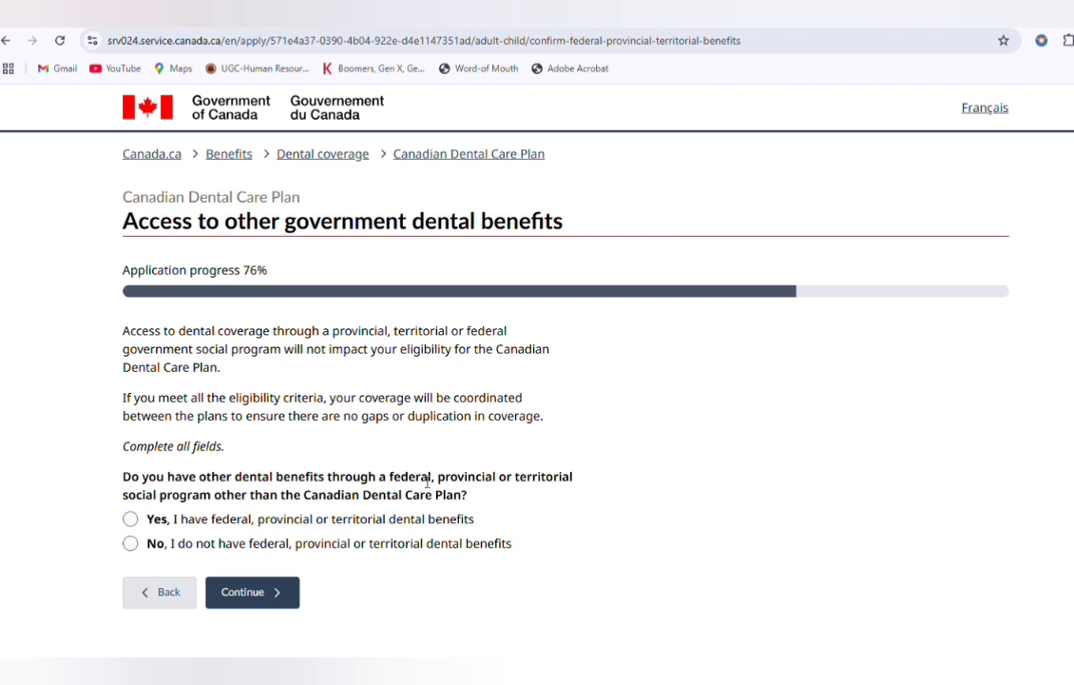
pyautogui.click(130, 543)
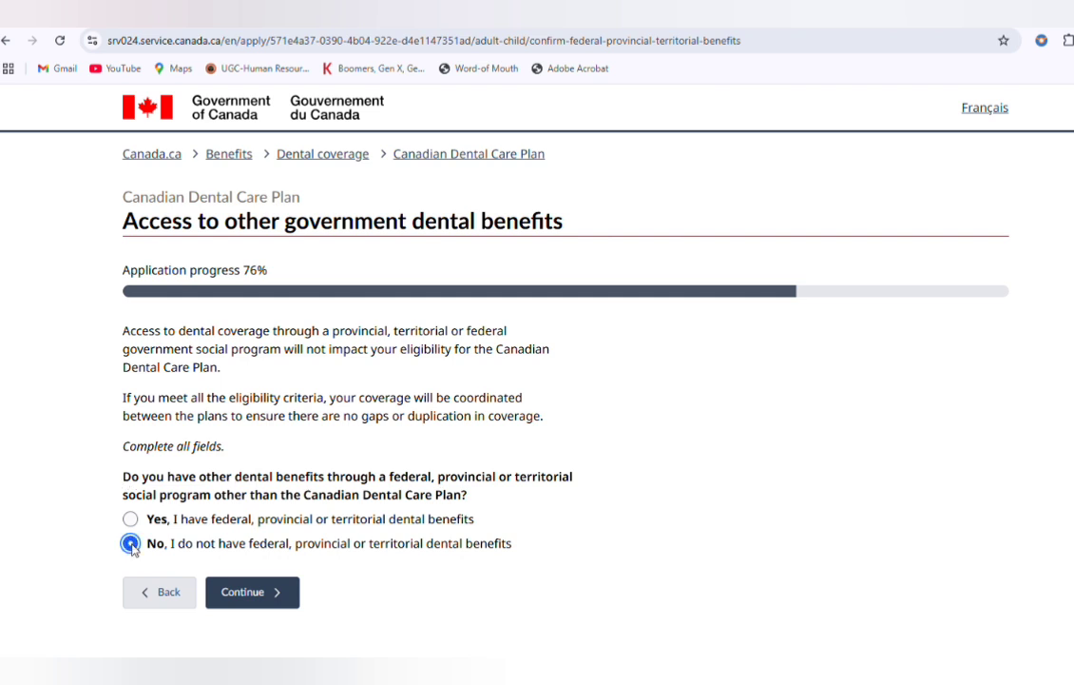
# - Proceed past the government dental benefits question, add a child to the application and look through the child's information form
pyautogui.click(264, 597)
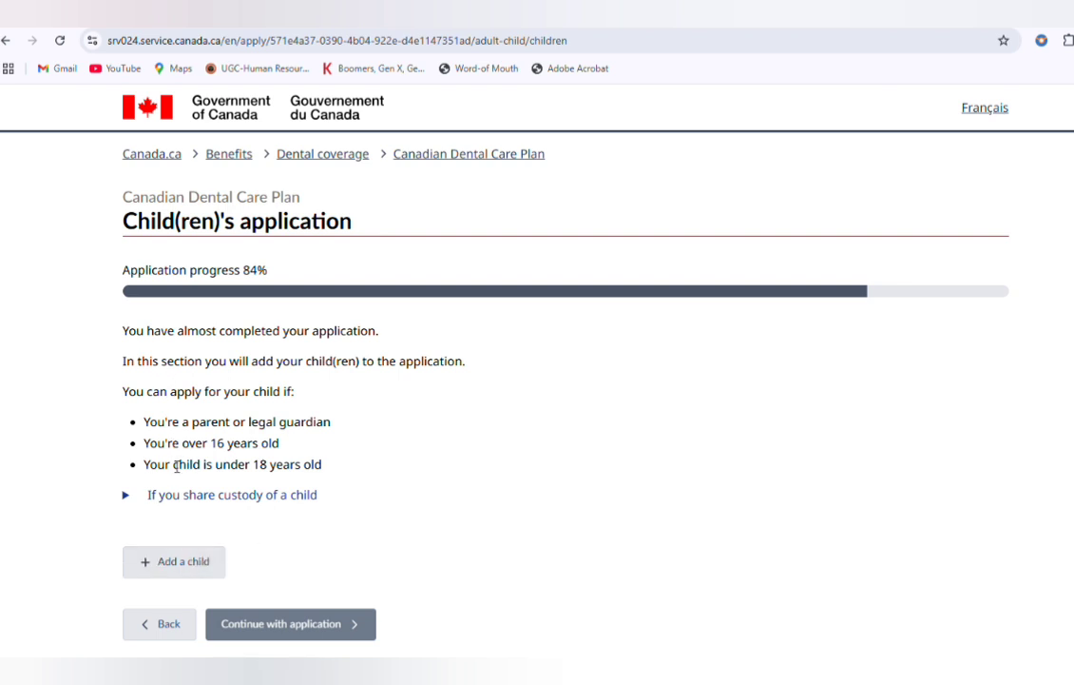
pyautogui.click(167, 561)
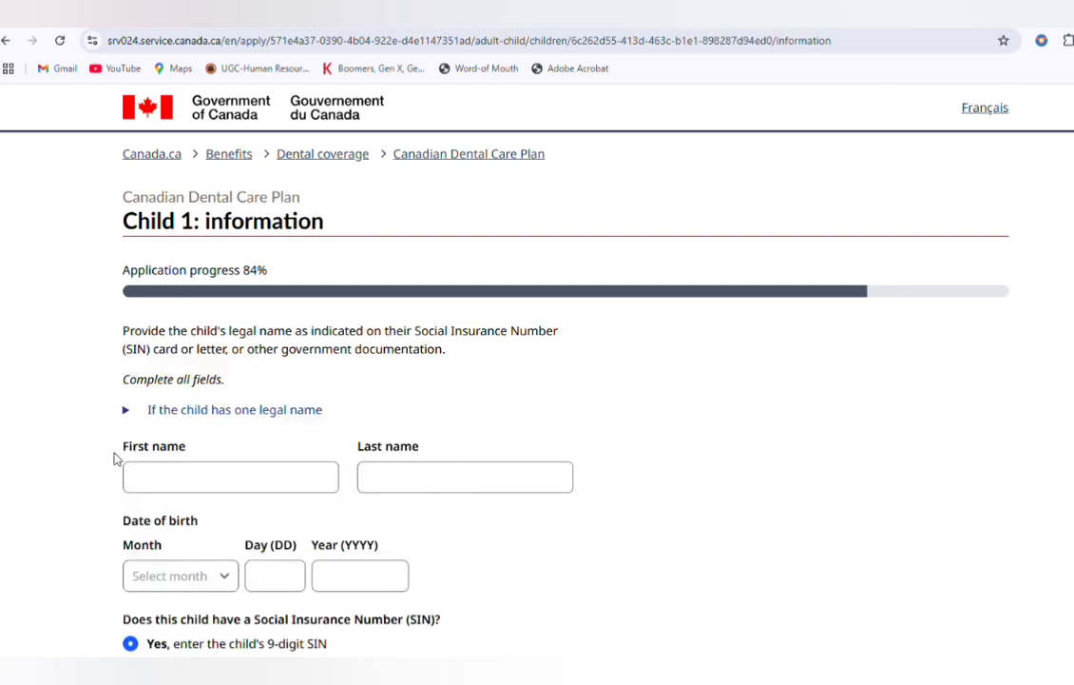
pyautogui.scroll(-2, 247, 514)
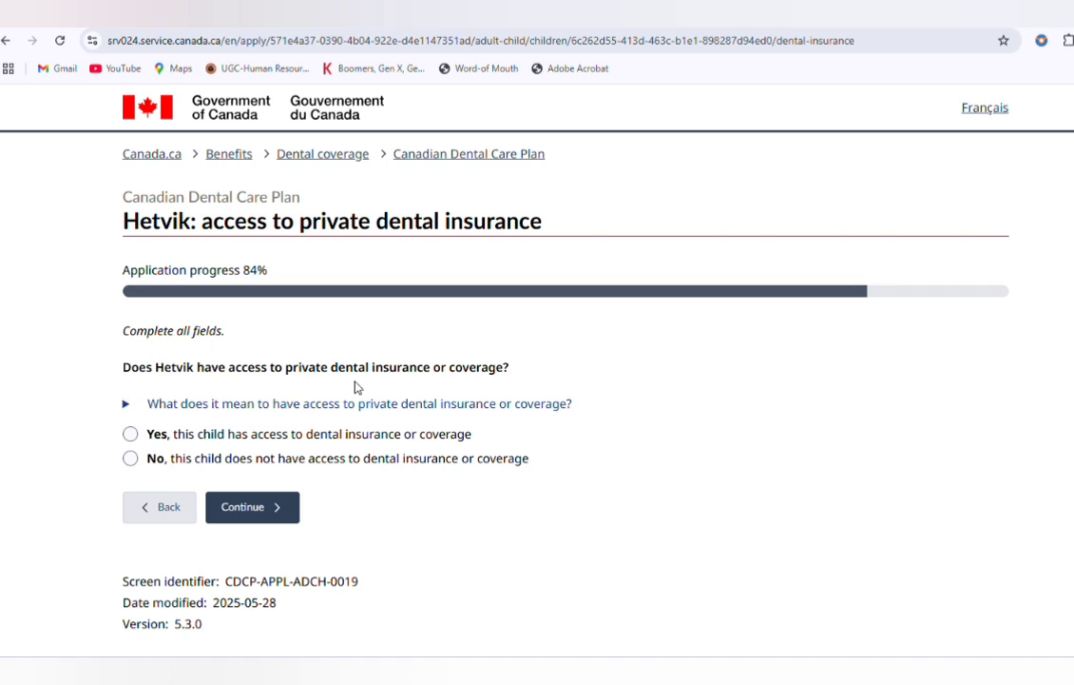
# - Answer No to the child having private dental insurance and No to other government dental benefits, and continue
pyautogui.click(131, 460)
pyautogui.click(242, 509)
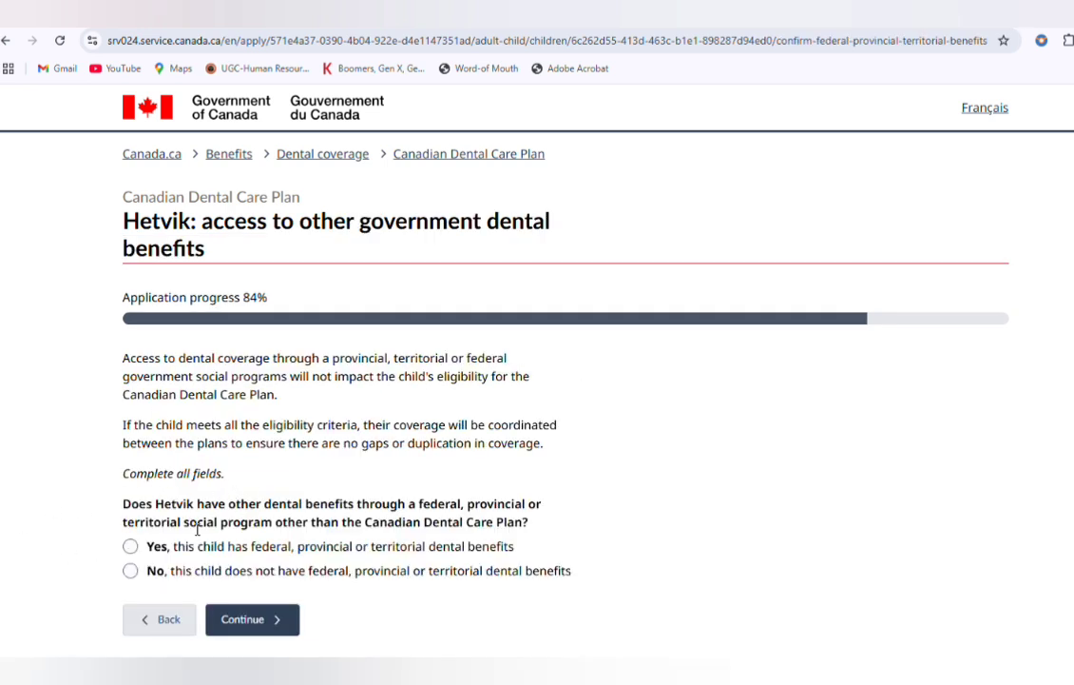
pyautogui.click(132, 570)
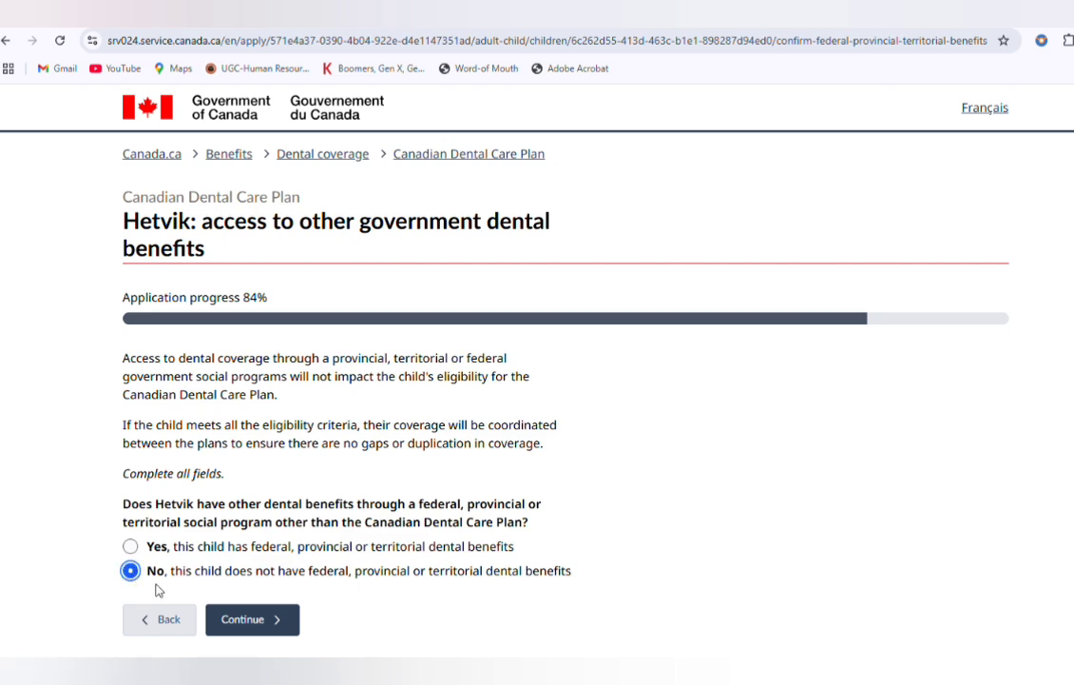
pyautogui.rightClick(254, 625)
pyautogui.click(252, 620)
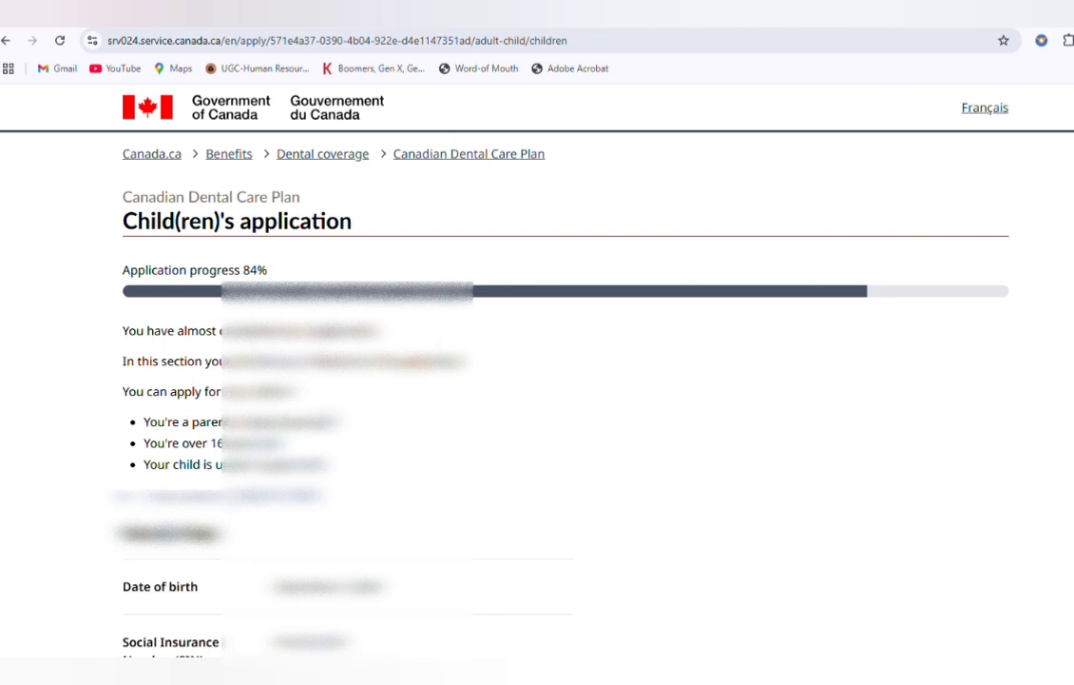
# - Continue the application without adding another child, review the adult's information, and proceed to the child's review page
pyautogui.scroll(-6, 195, 456)
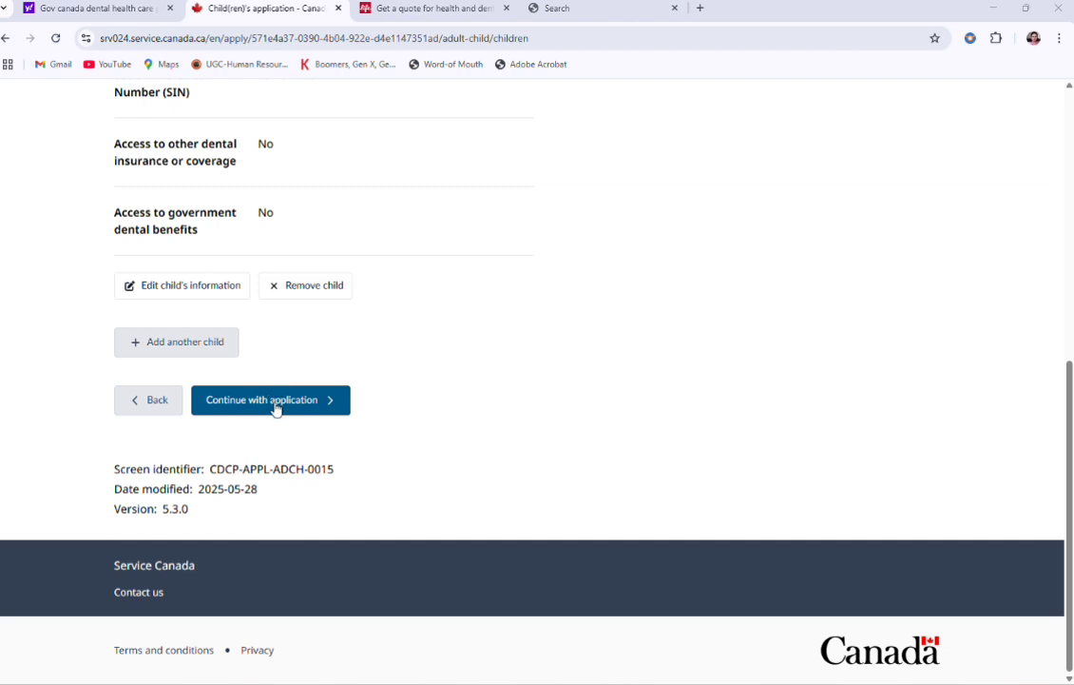
pyautogui.click(275, 398)
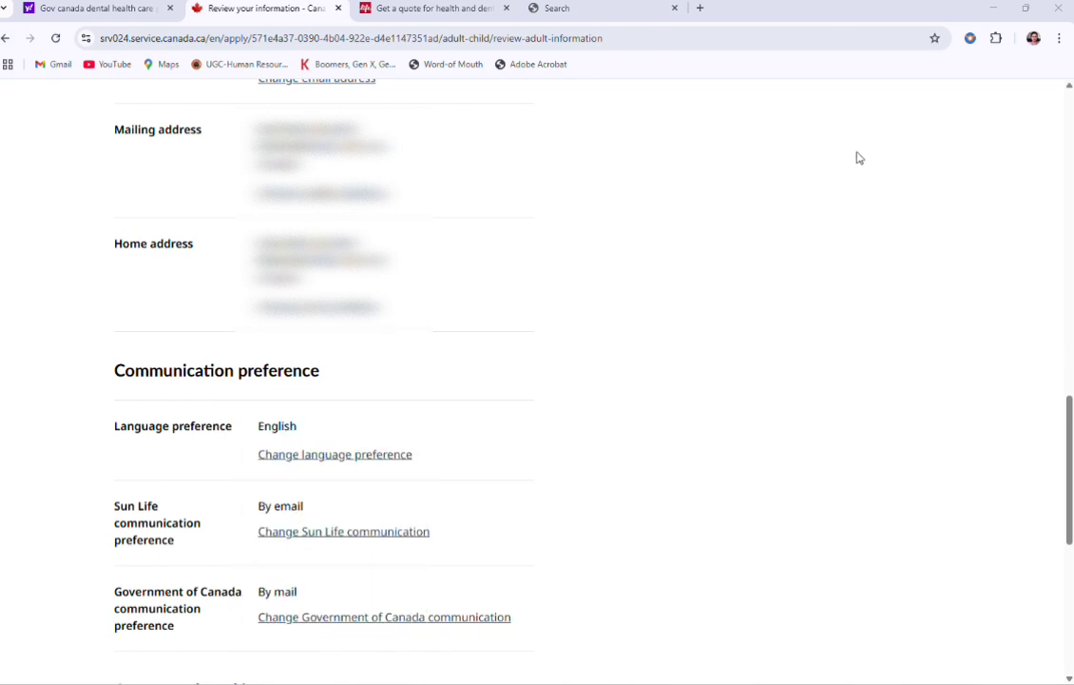
pyautogui.scroll(-3, 492, 504)
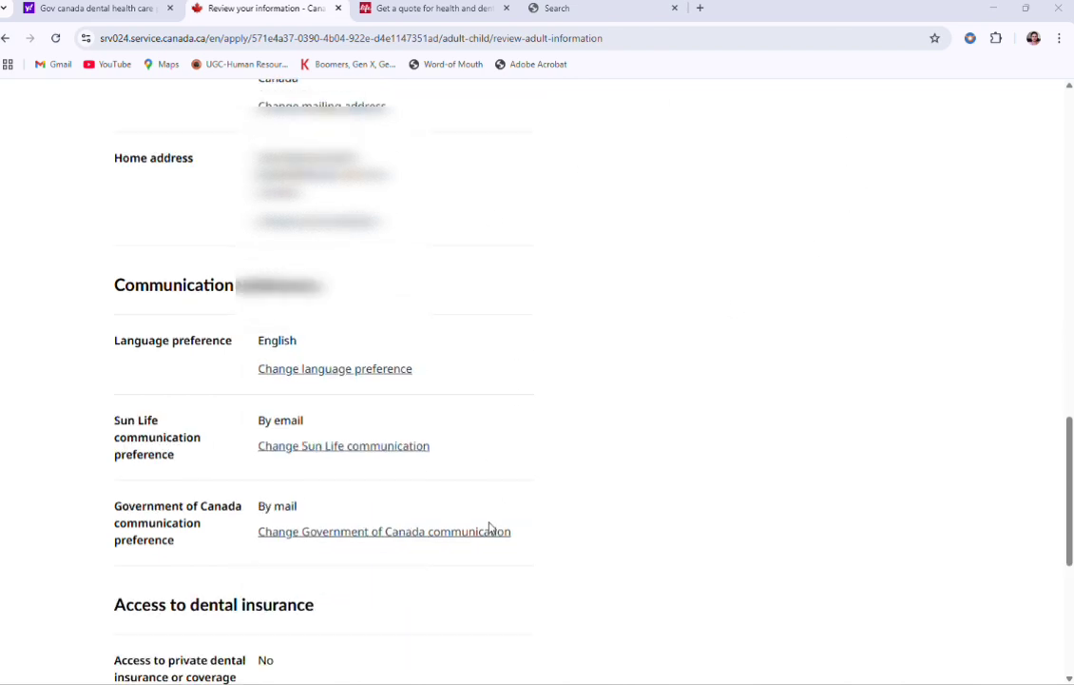
pyautogui.scroll(-2, 489, 526)
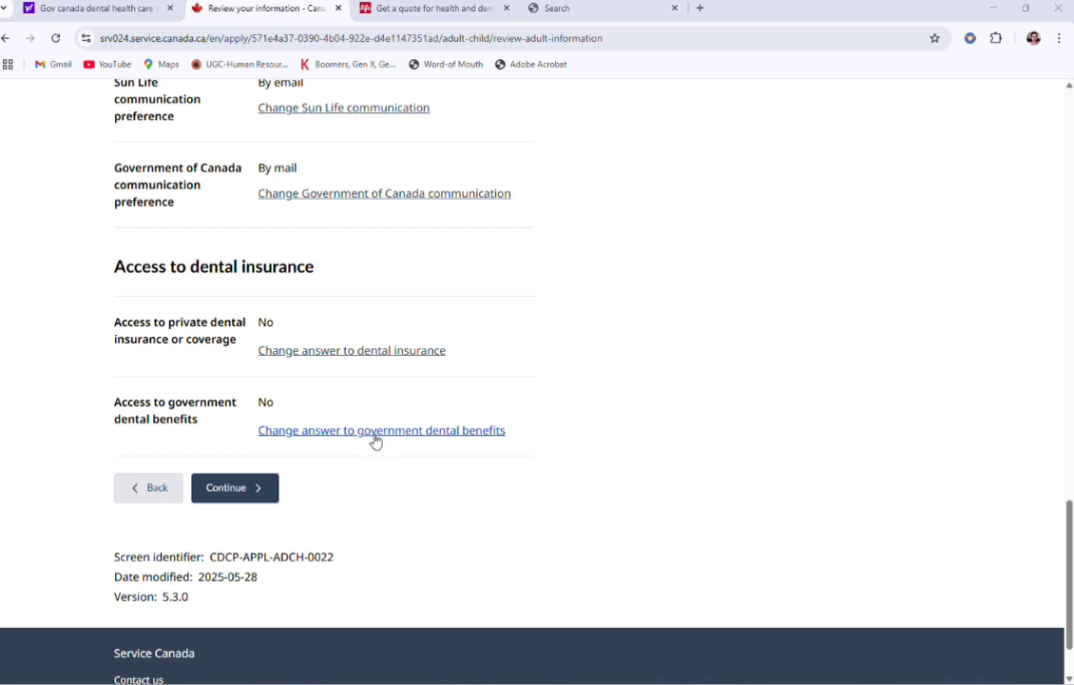
pyautogui.click(238, 489)
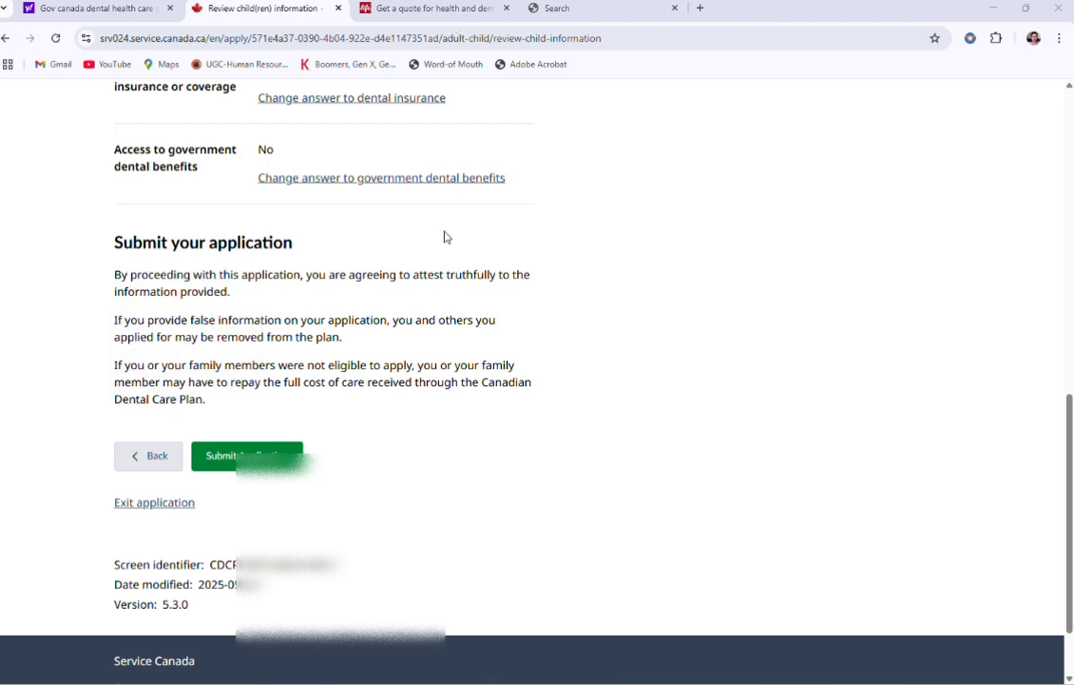
# - Review the child's dental insurance answers and the attestation text, and submit the application
pyautogui.scroll(-2, 446, 264)
pyautogui.scroll(2, 446, 266)
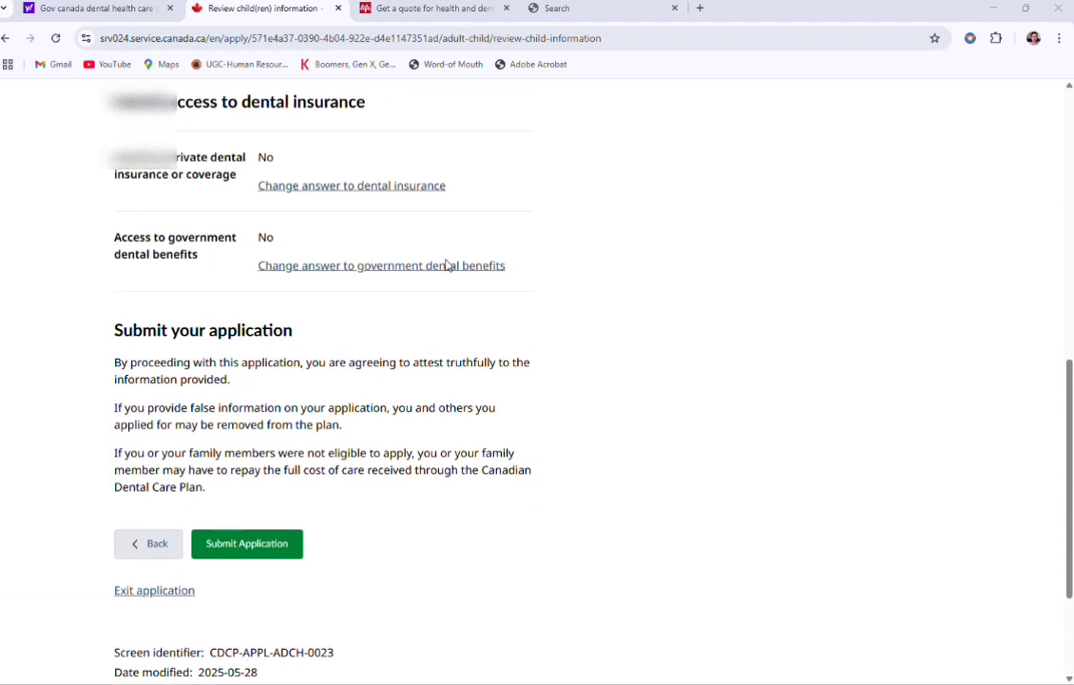
pyautogui.scroll(-1, 384, 263)
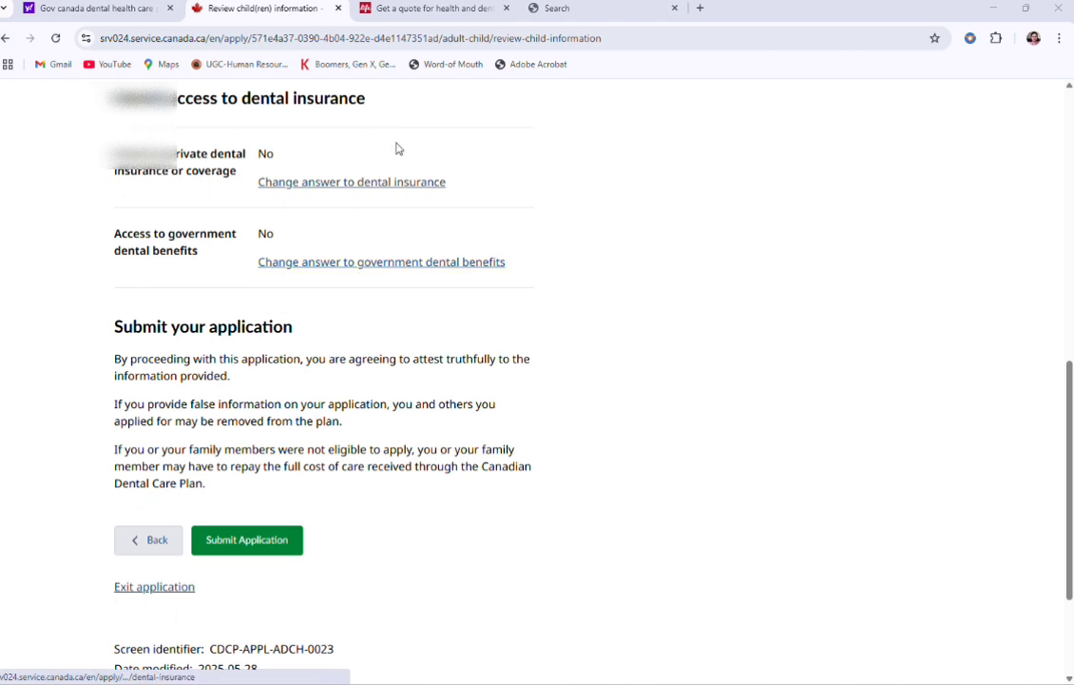
pyautogui.click(263, 542)
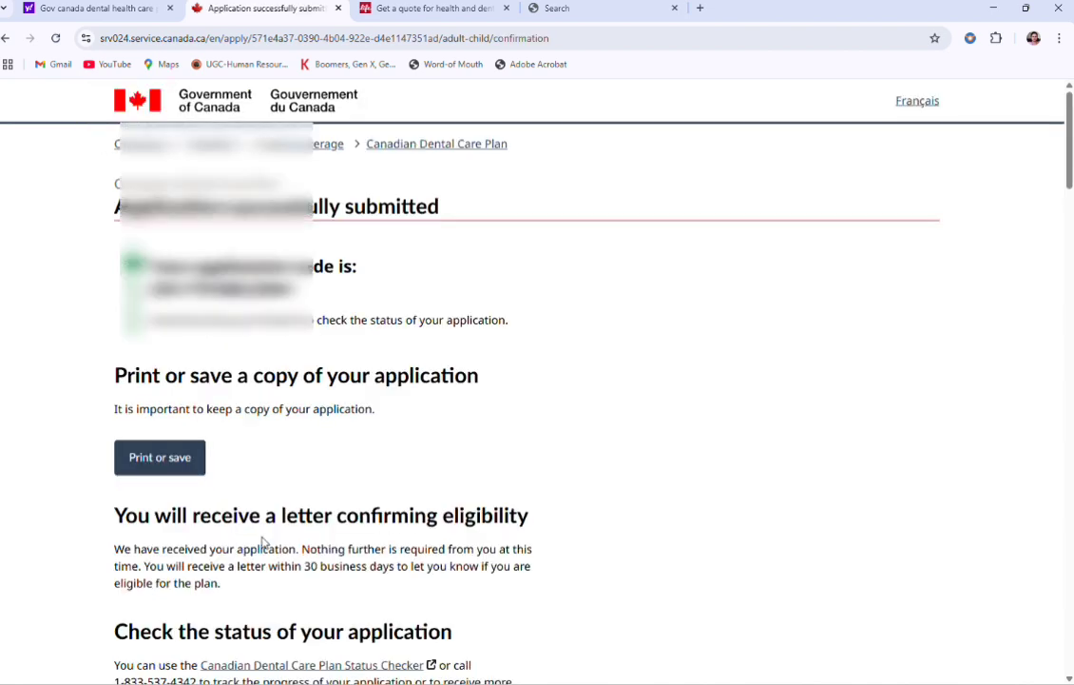
# - Look through the submission confirmation and print all its pages in portrait and color with Microsoft Print to PDF
pyautogui.scroll(-1, 264, 542)
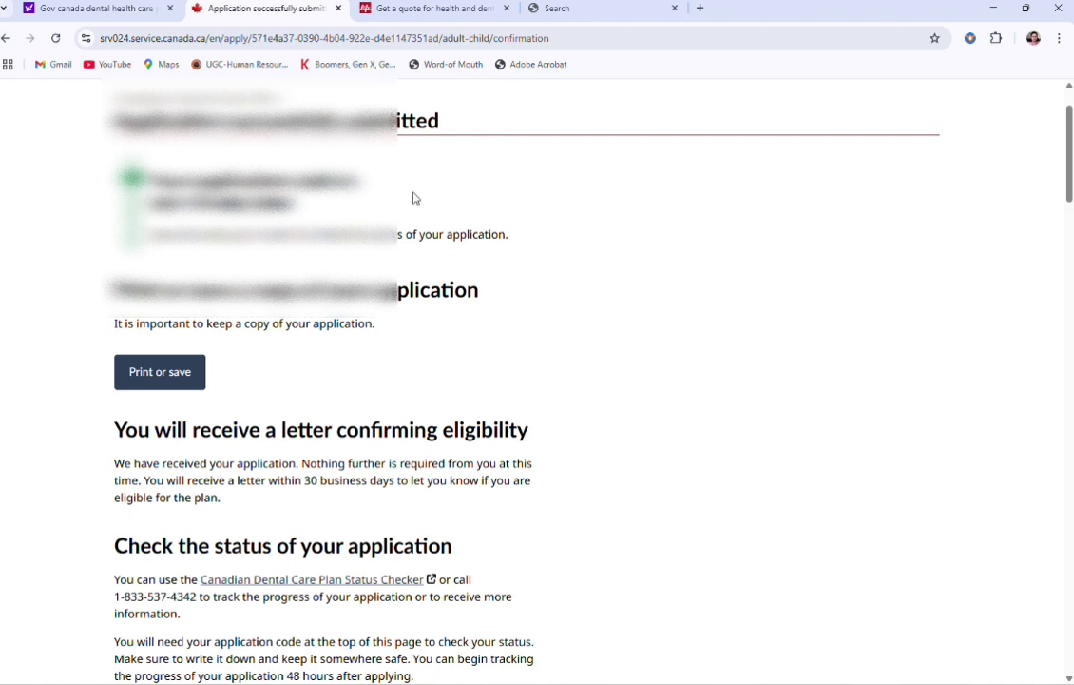
pyautogui.scroll(-1, 290, 319)
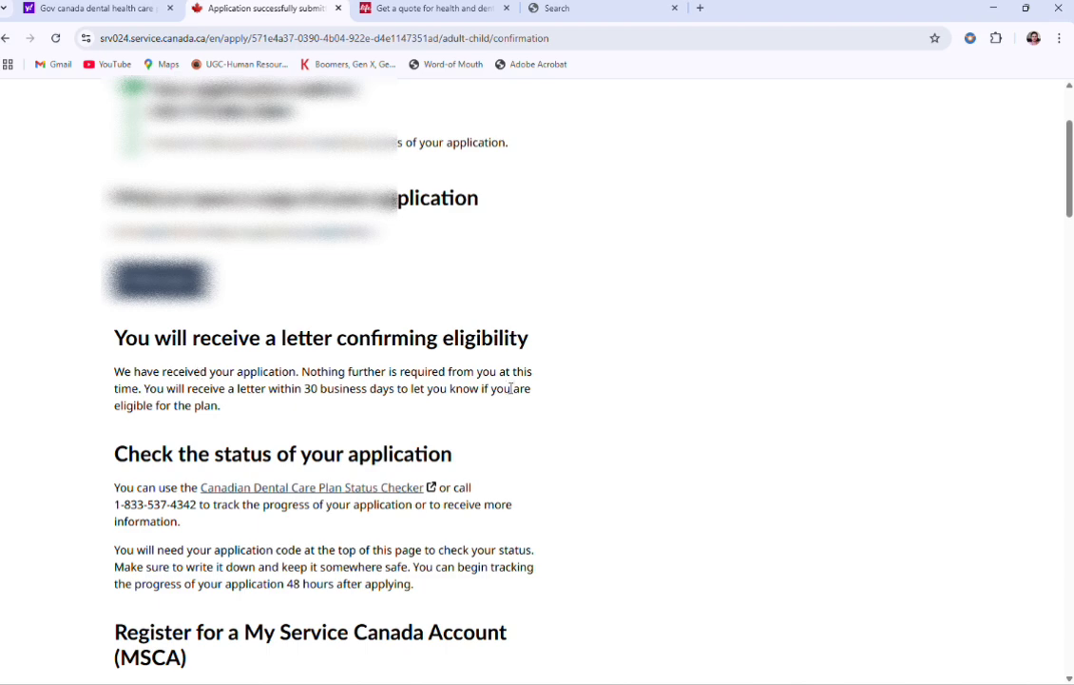
pyautogui.scroll(-2, 559, 400)
pyautogui.scroll(-20, 146, 401)
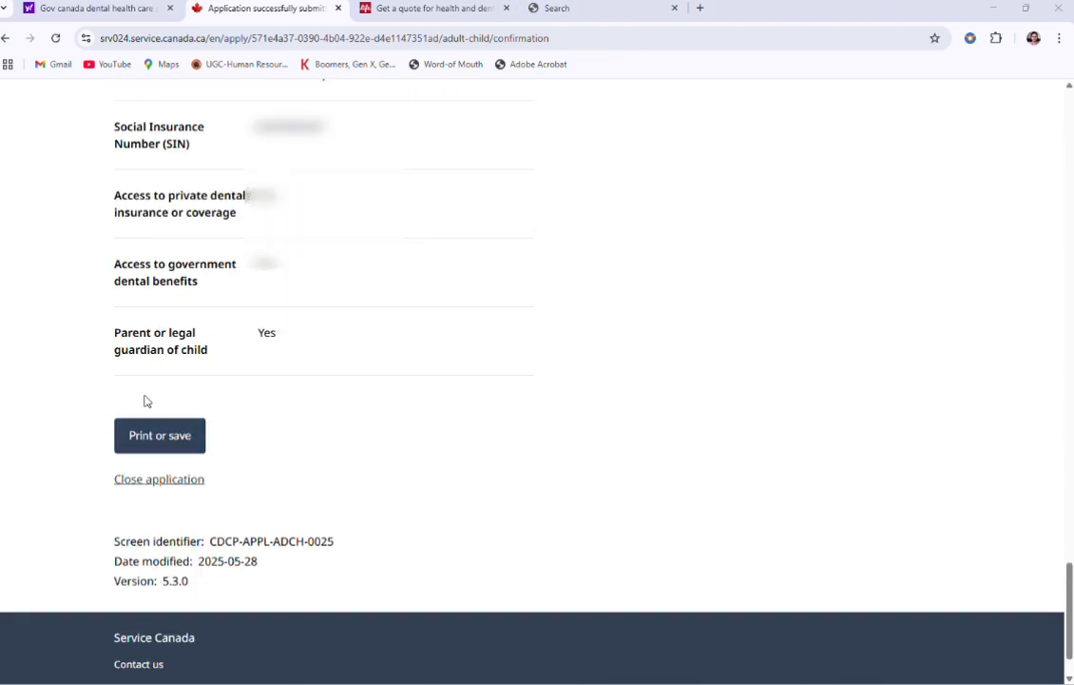
pyautogui.click(146, 432)
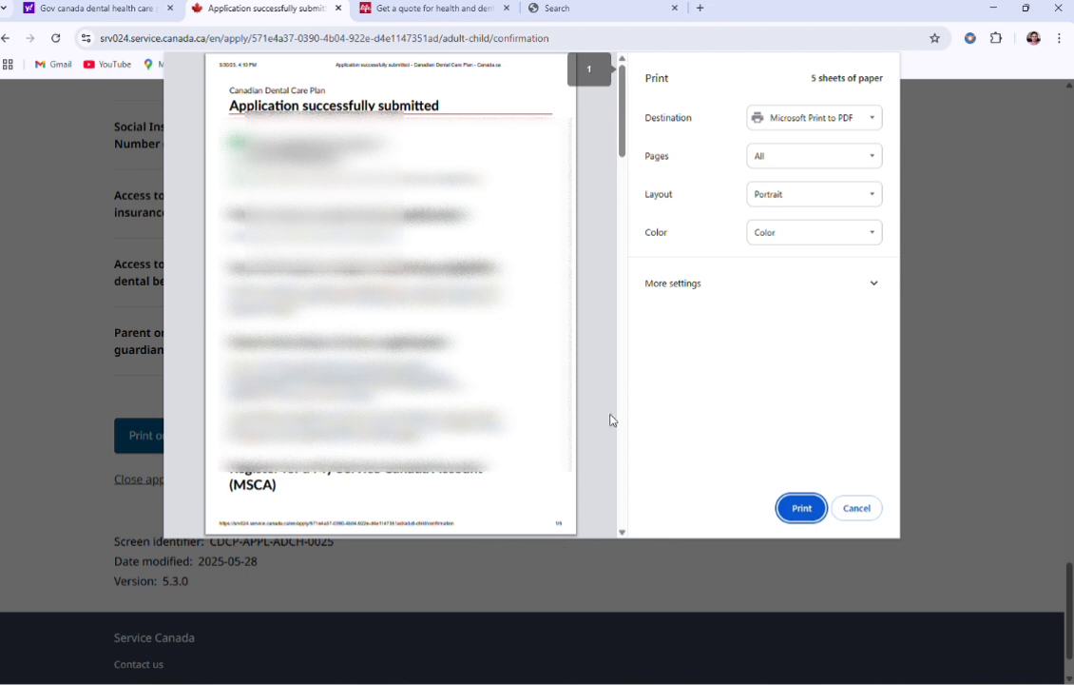
pyautogui.click(814, 506)
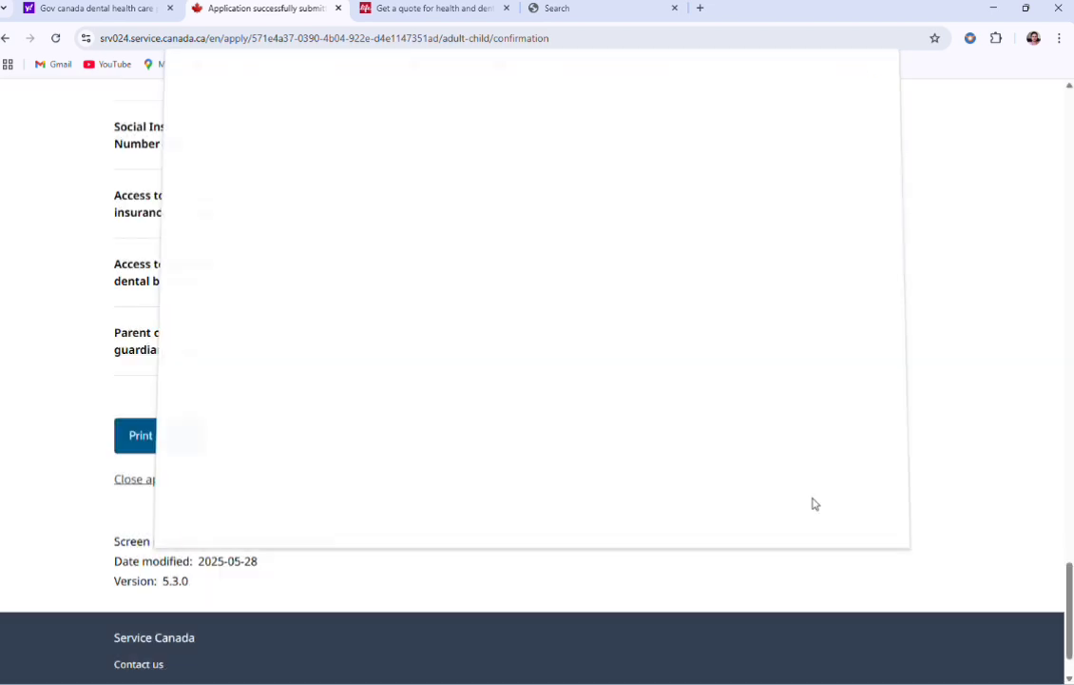